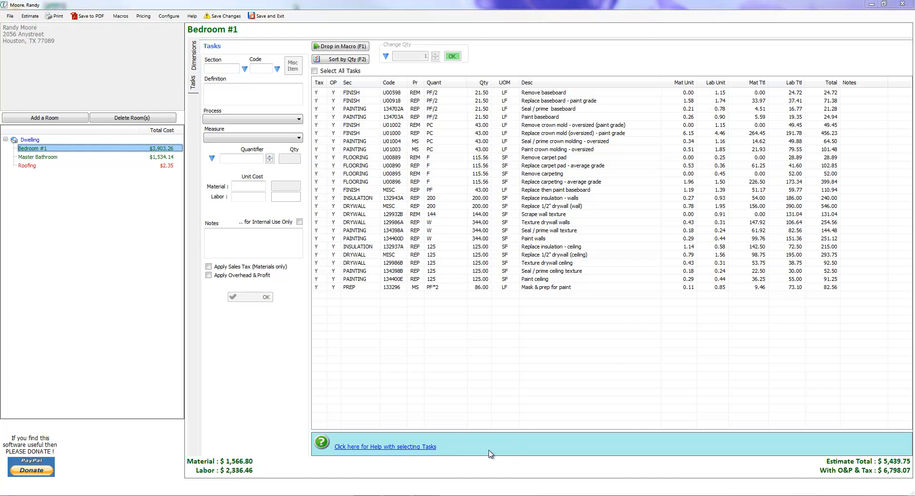
Open the help on selecting tasks and select the Bedroom #1 tasks from Remove baseboard through Remove carpeting as one range
click(415, 448)
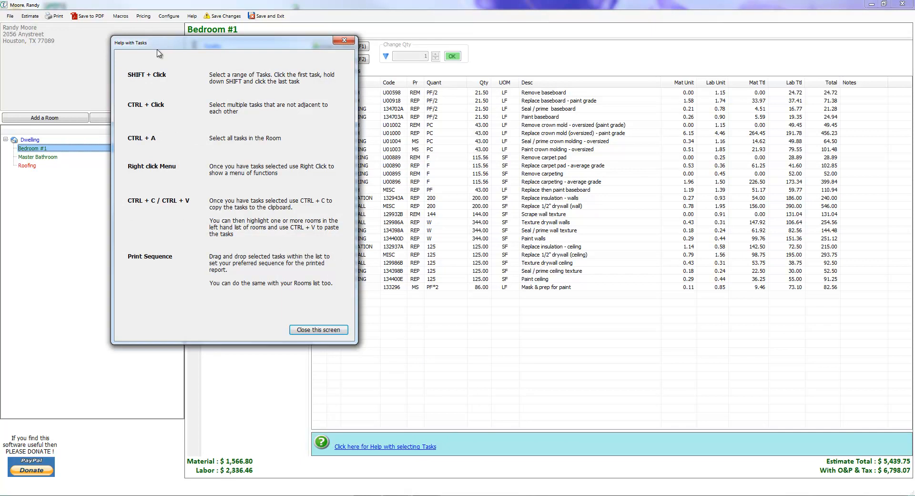
drag(145, 48, 55, 56)
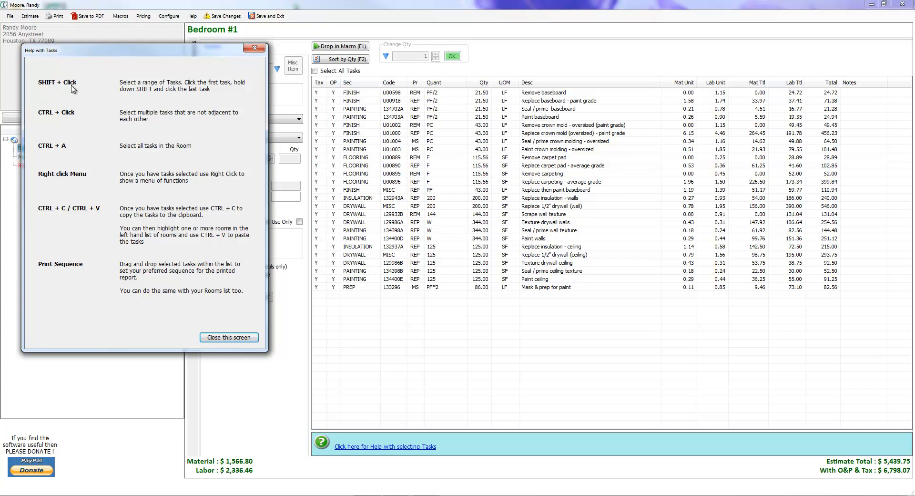
click(544, 94)
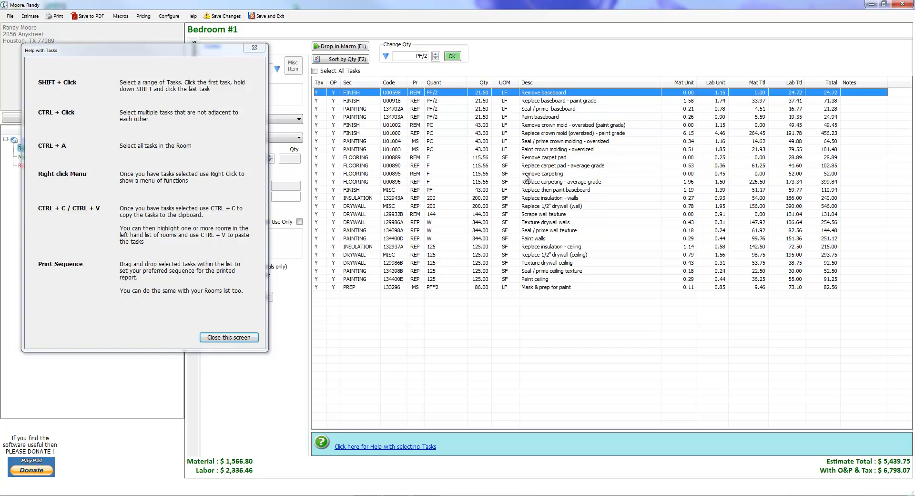
shift+click(554, 174)
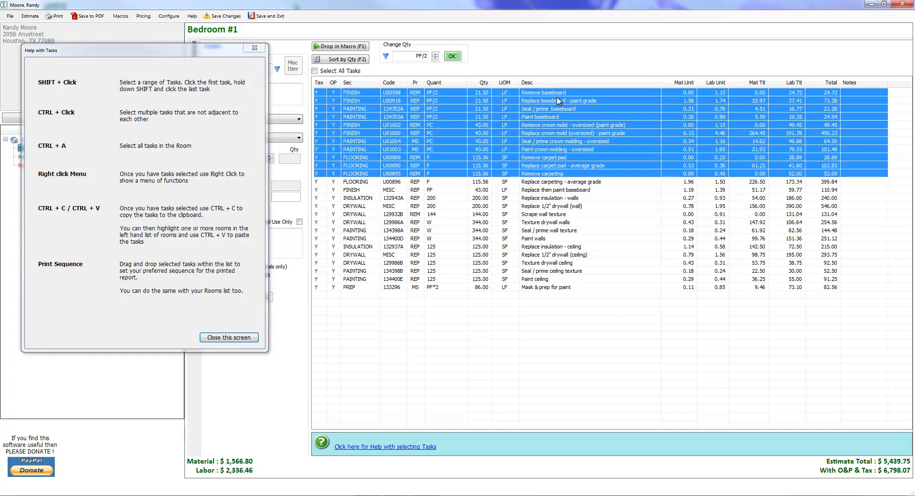
Select the non-adjacent tasks Remove baseboard, Paint baseboard and Remove carpeting, and replace that selection with only Replace then paint baseboard
click(533, 93)
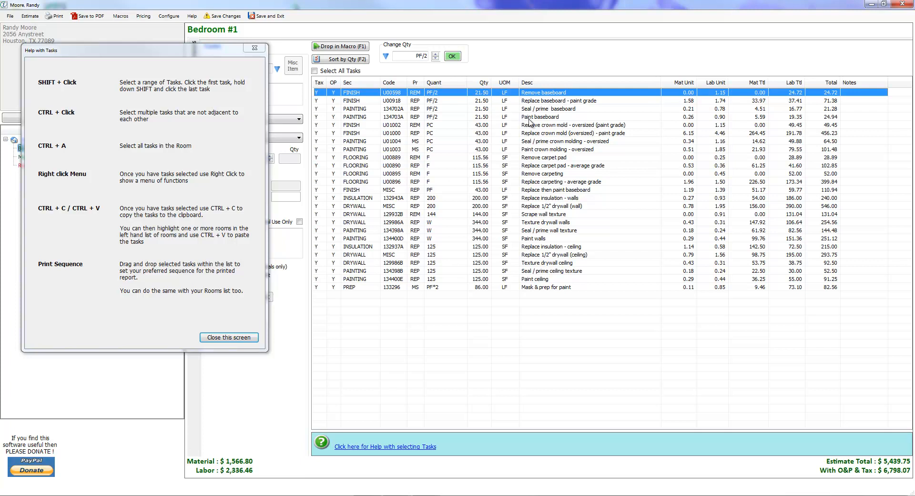
ctrl+click(547, 118)
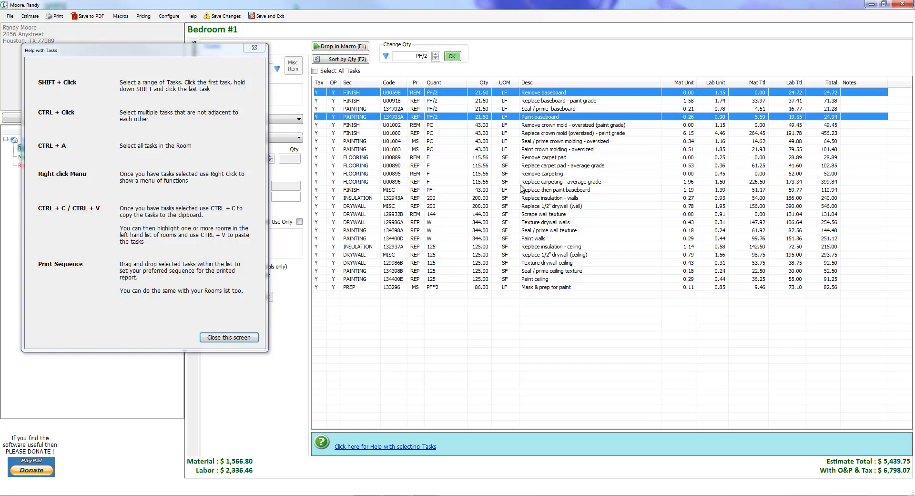
ctrl+click(546, 175)
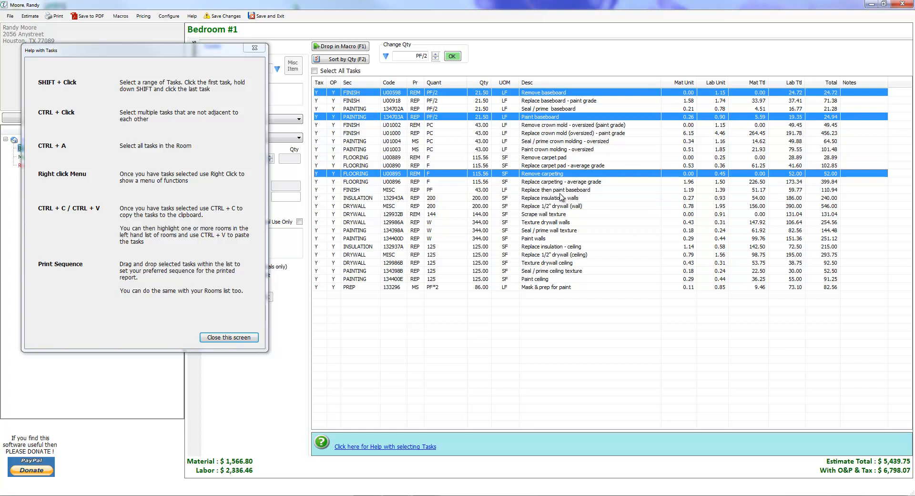
click(546, 190)
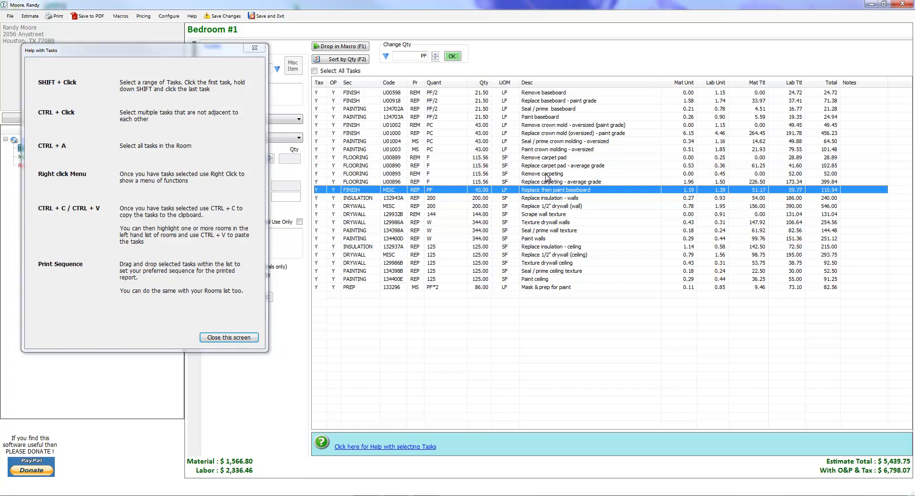
Delete the Remove baseboard, Paint baseboard, Seal / prime crown molding, Replace carpet pad and Replace carpeting tasks from Bedroom #1
click(541, 94)
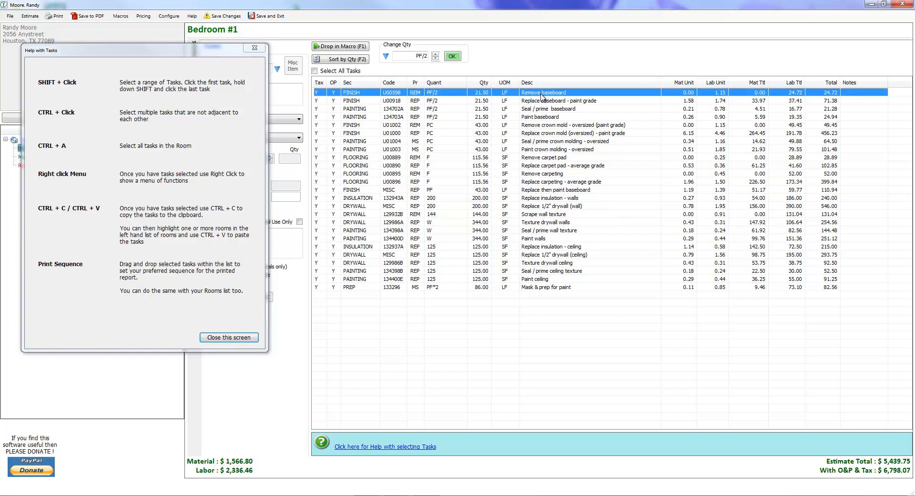
ctrl+click(544, 118)
ctrl+click(545, 141)
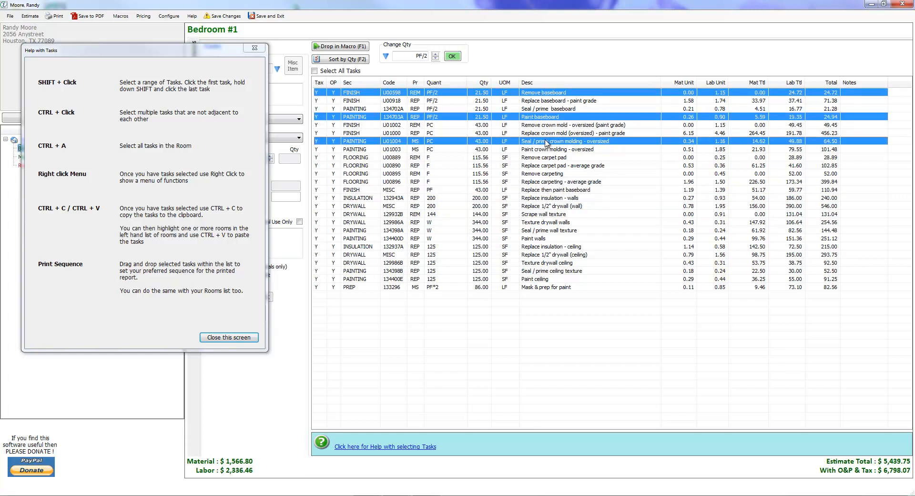
ctrl+click(541, 166)
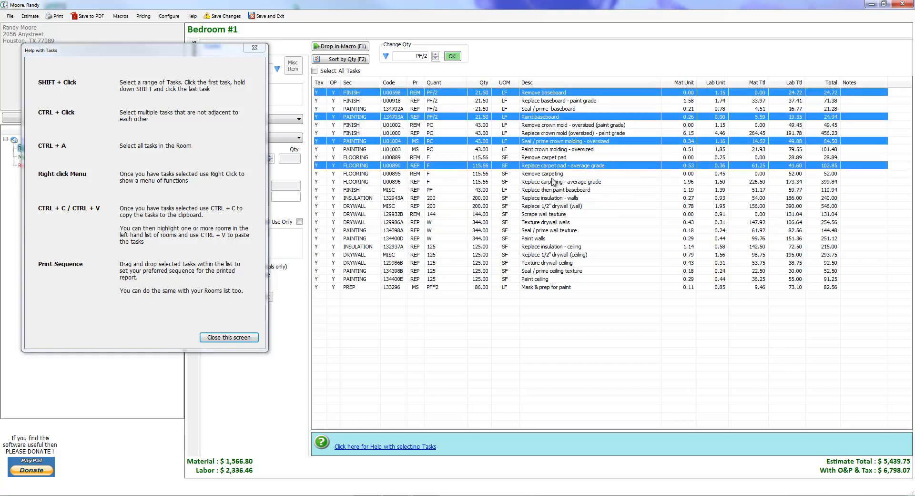
ctrl+click(553, 183)
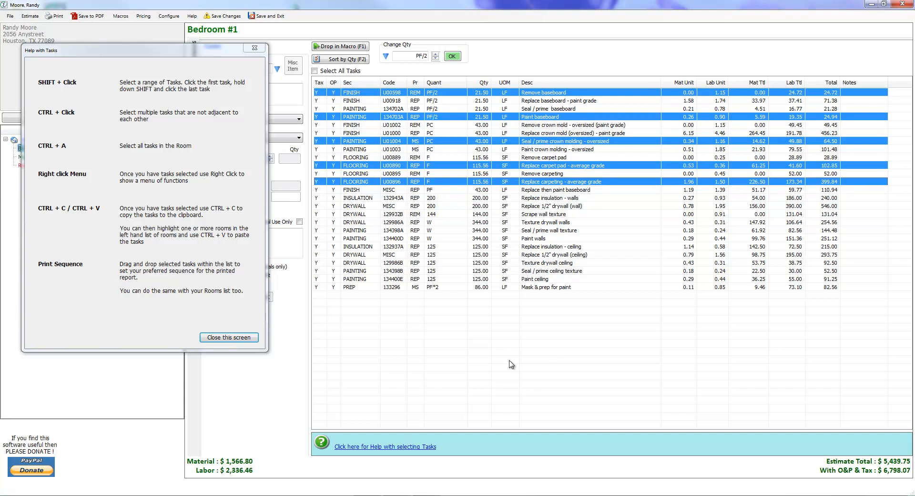
key(Delete)
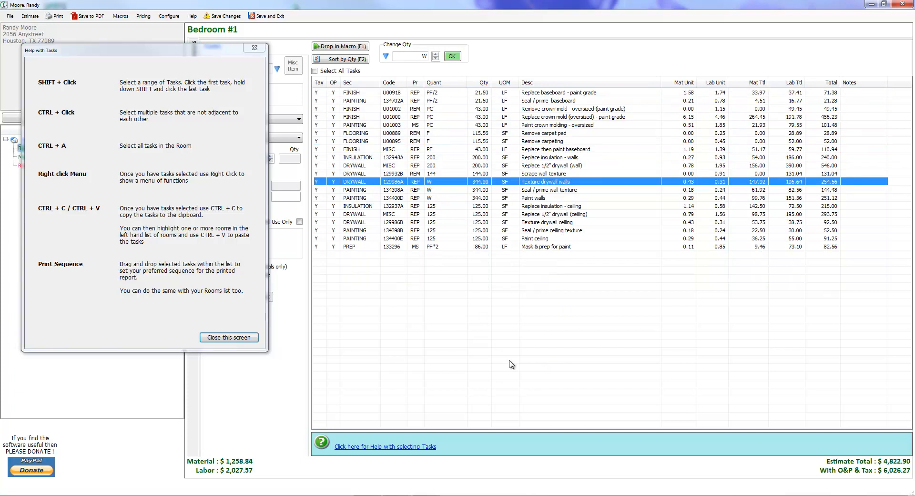
Move the Replace crown mold, Replace insulation - walls and Replace 1/2" drywall (wall) tasks to just above Mask & prep for paint
click(550, 121)
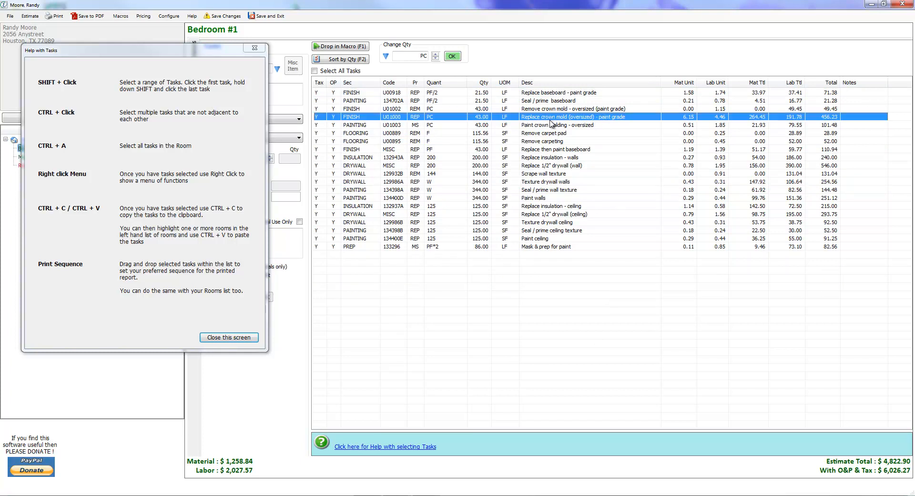
ctrl+click(539, 158)
ctrl+click(541, 166)
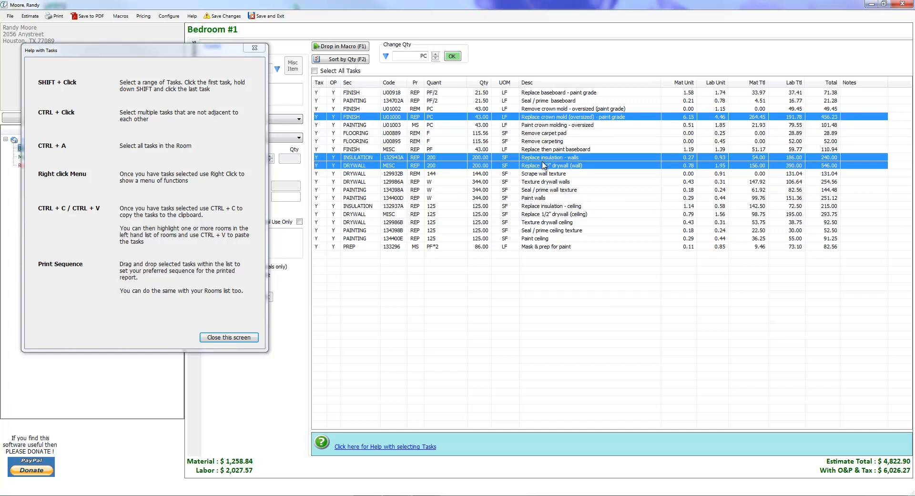
drag(544, 164, 553, 249)
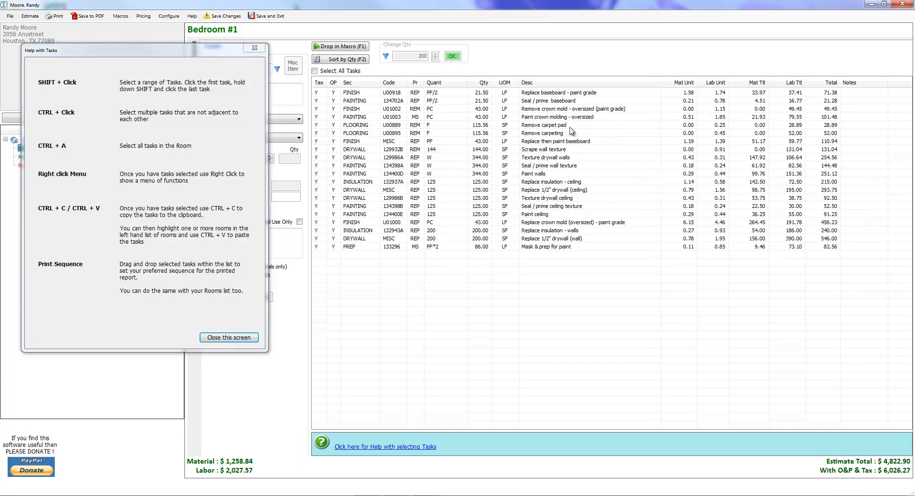
Select the Seal / prime baseboard, Paint crown molding and Remove carpeting tasks together and view the functions available for them
click(529, 102)
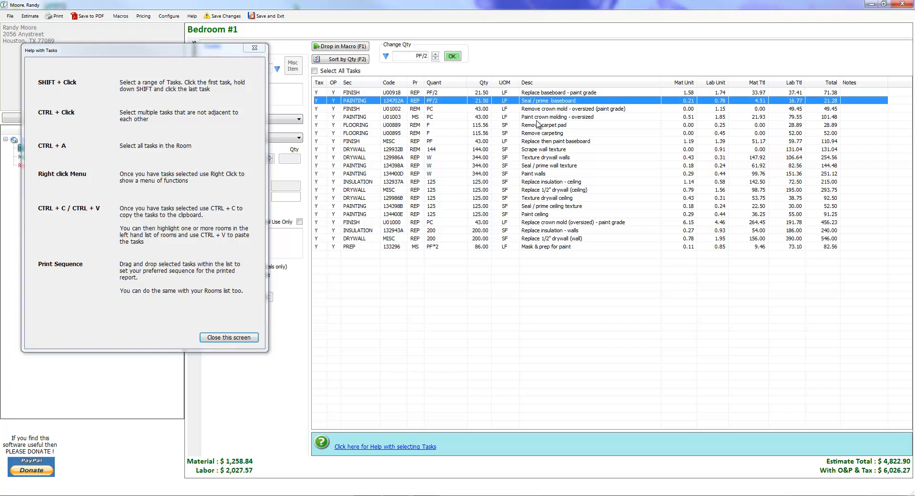
ctrl+click(539, 117)
ctrl+click(542, 133)
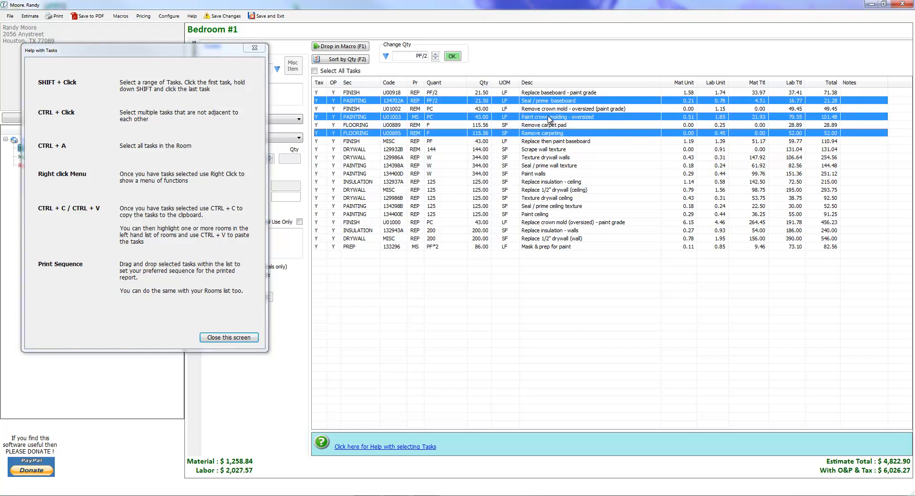
right_click(550, 115)
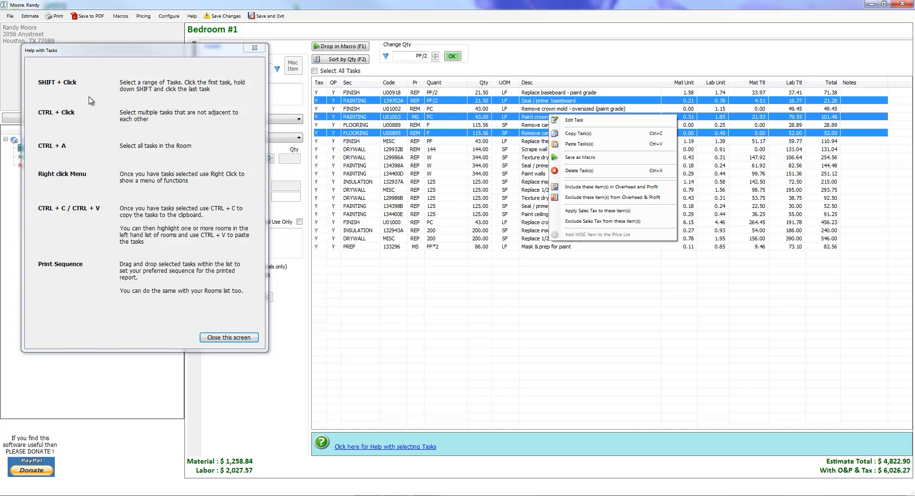
click(58, 160)
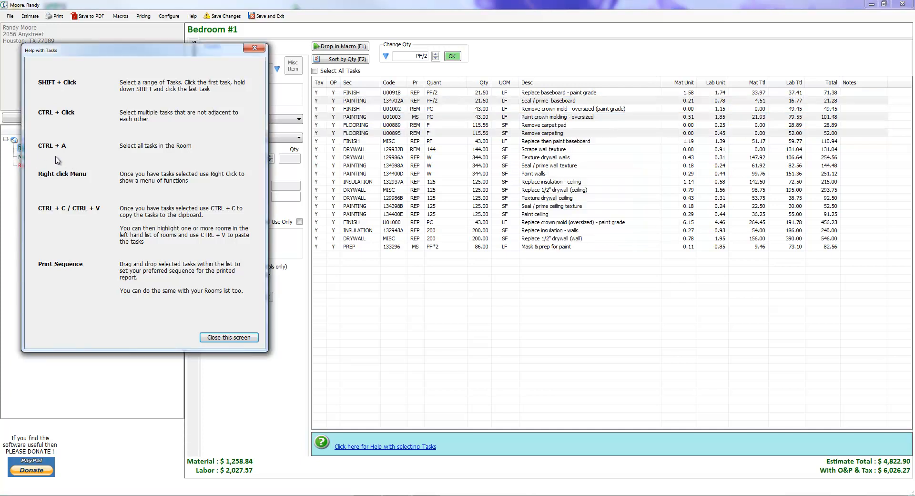
Select all Bedroom #1 tasks, bring up the option to copy them to other rooms, cancel it and clear the selection
click(520, 157)
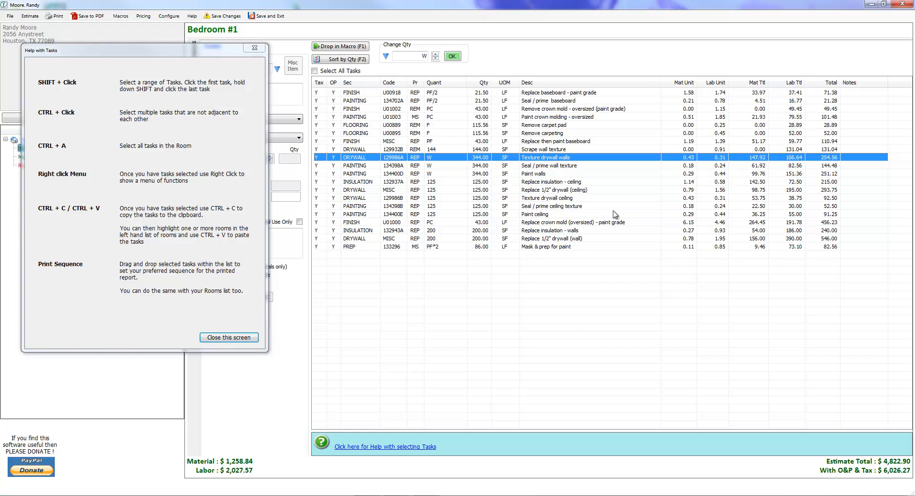
key(ctrl+a)
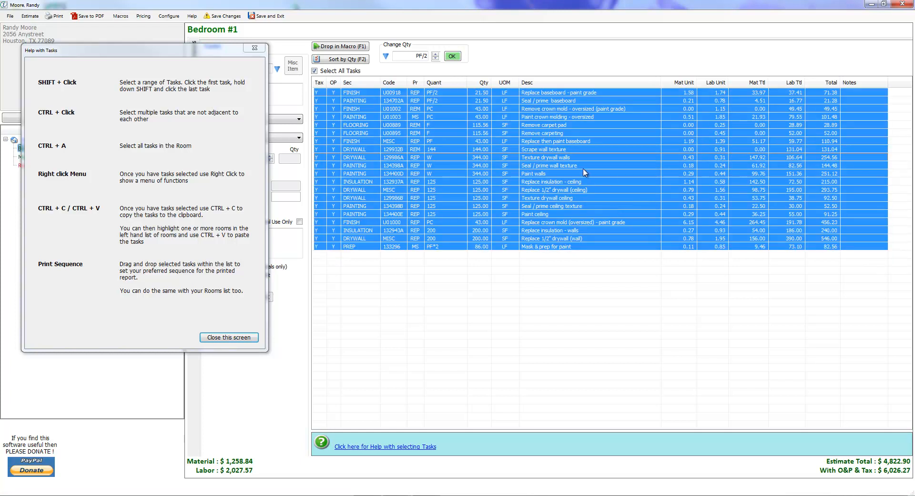
right_click(549, 172)
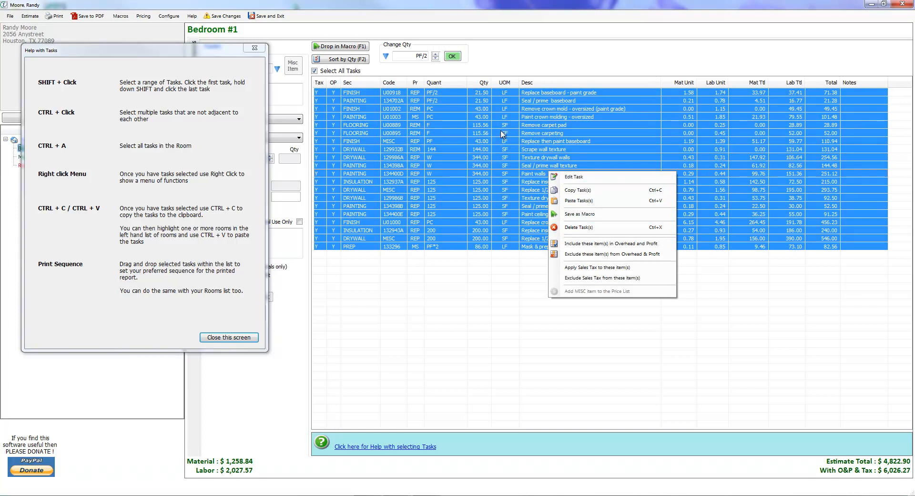
click(585, 197)
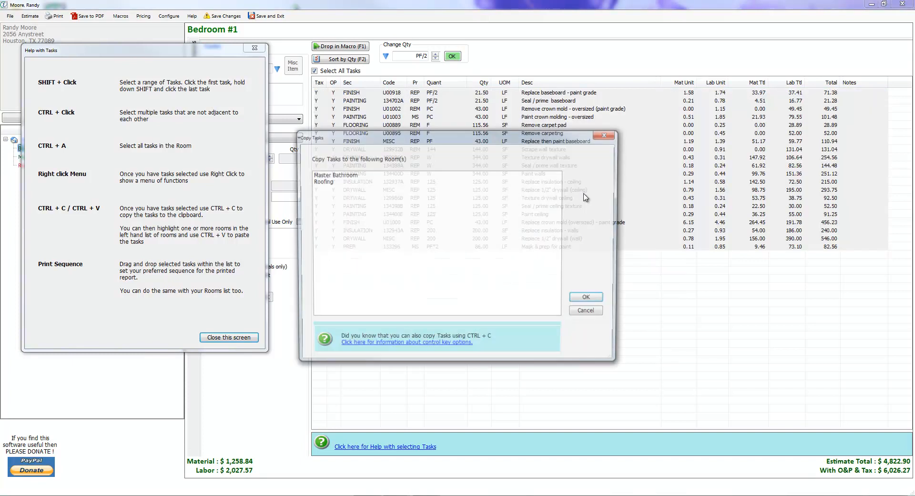
click(607, 135)
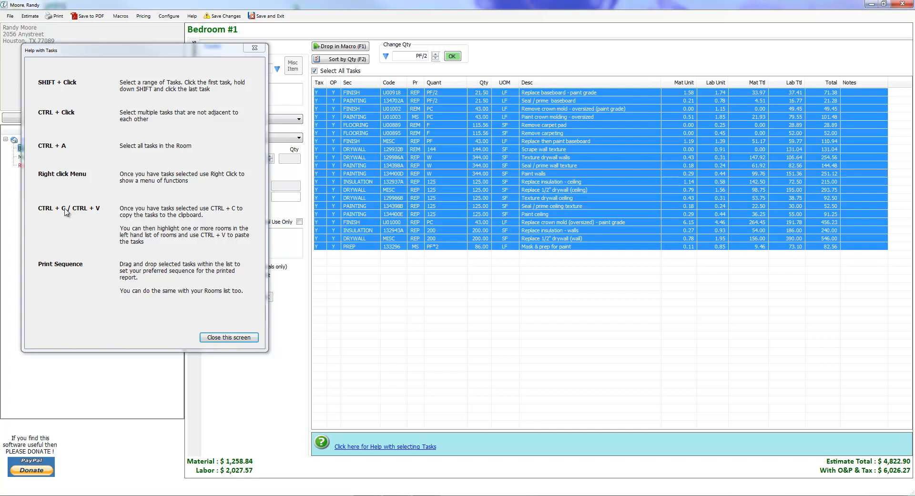
click(520, 175)
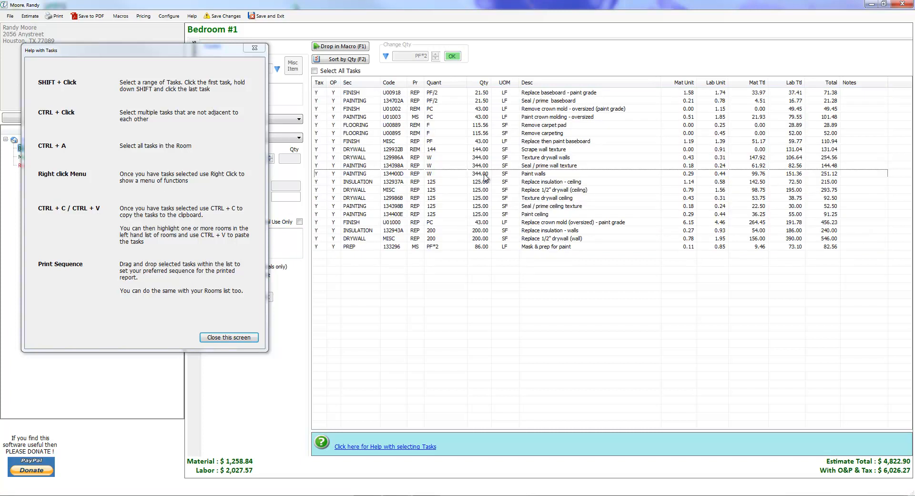
Move the help window clear of the room list and cut the Paint rubber ducky task from the Roofing room
drag(195, 51, 486, 352)
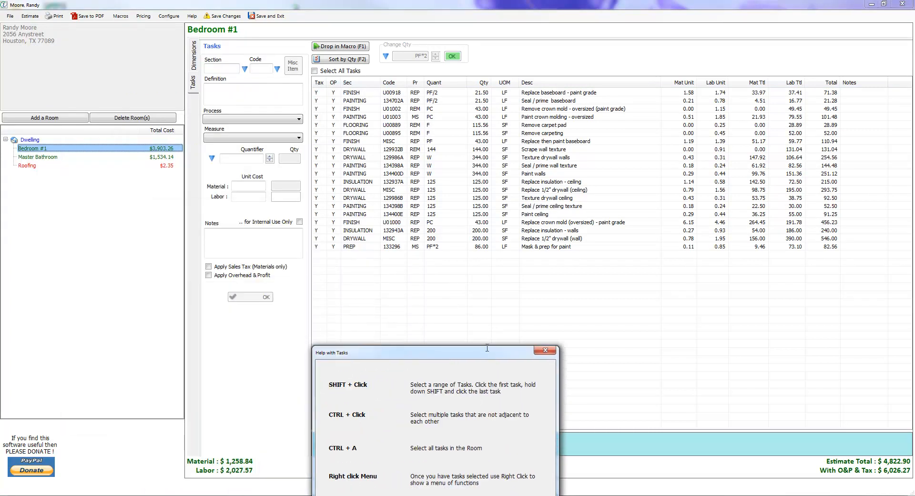
click(67, 166)
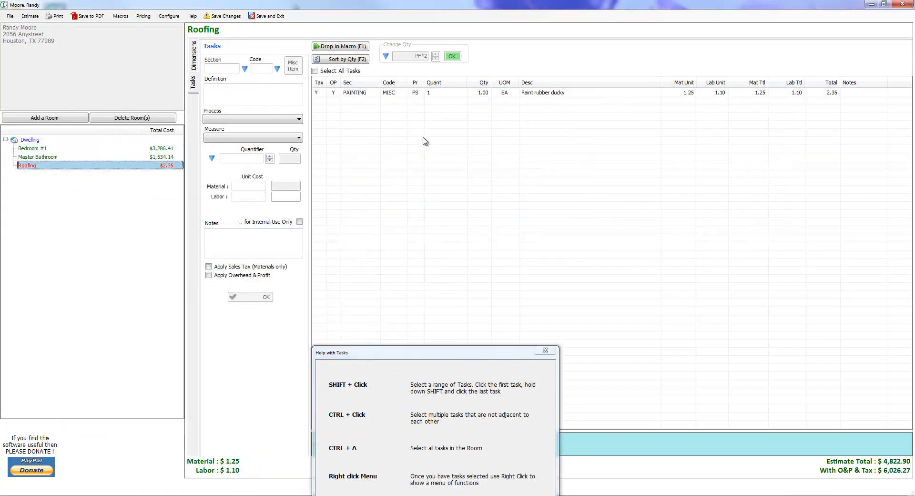
click(530, 94)
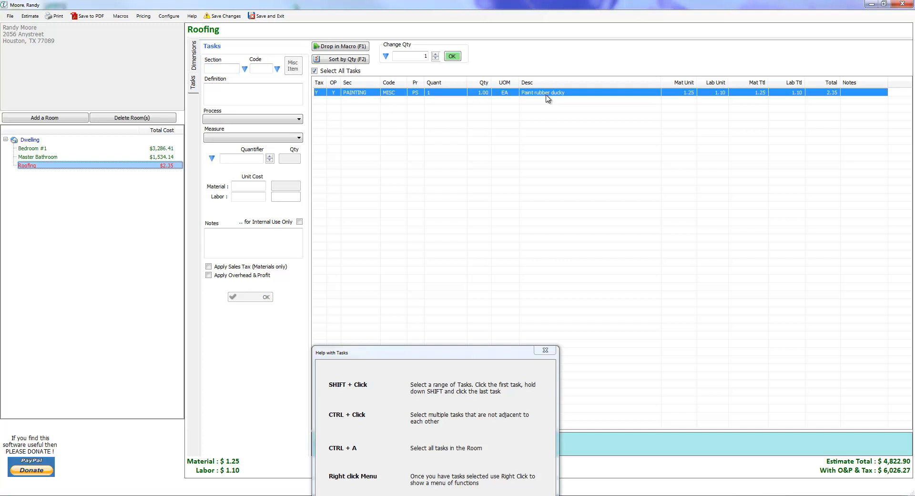
drag(405, 351, 459, 295)
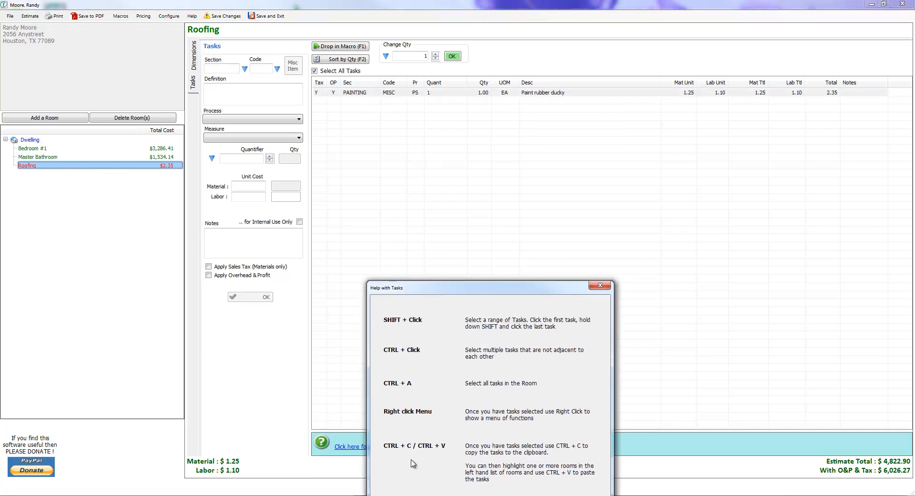
click(544, 94)
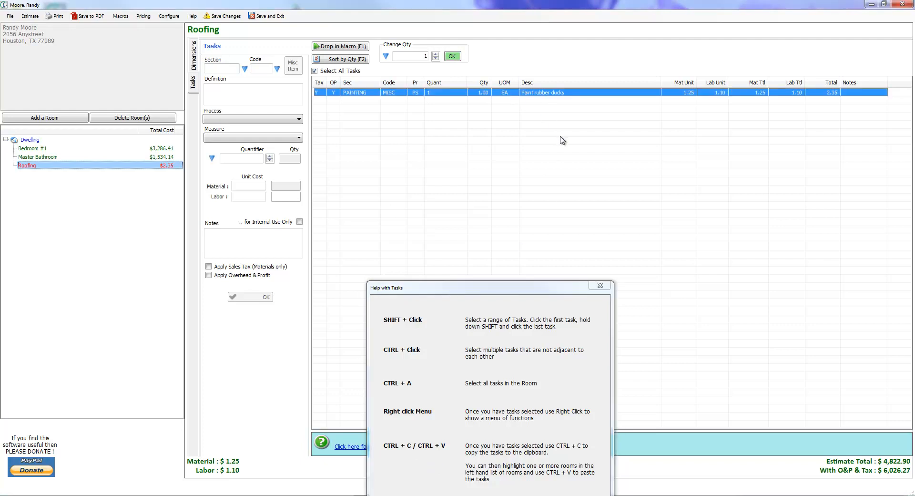
key(Delete)
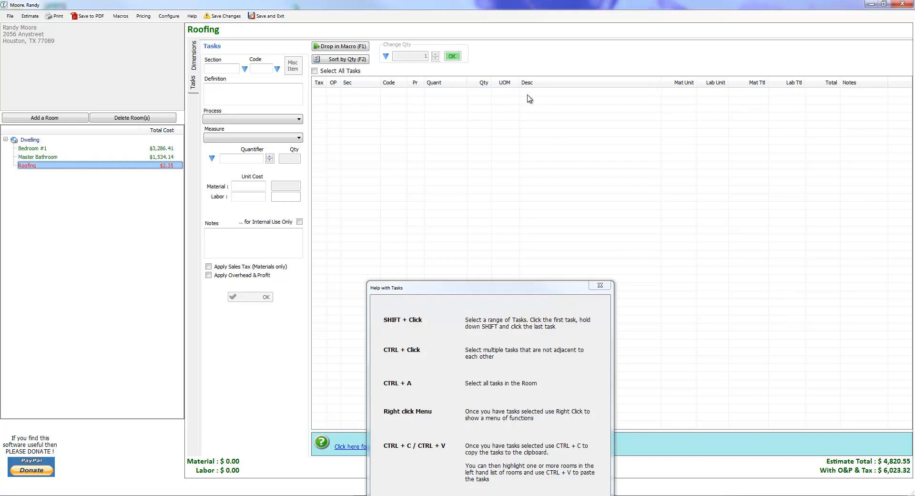
Paste the Paint rubber ducky task into the Master Bathroom task list
click(90, 158)
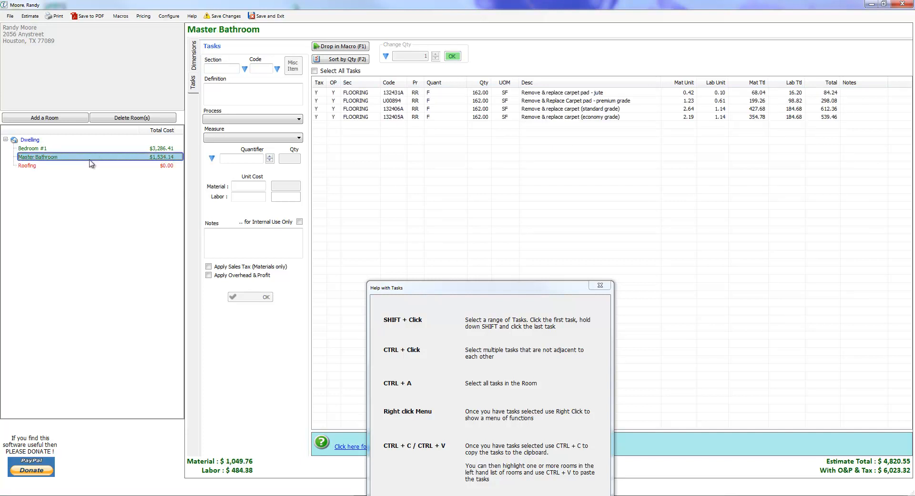
right_click(484, 149)
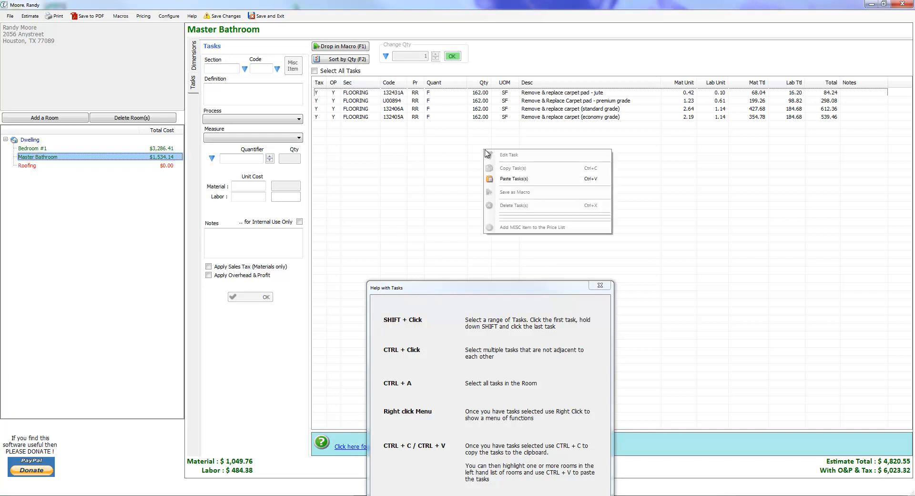
click(521, 184)
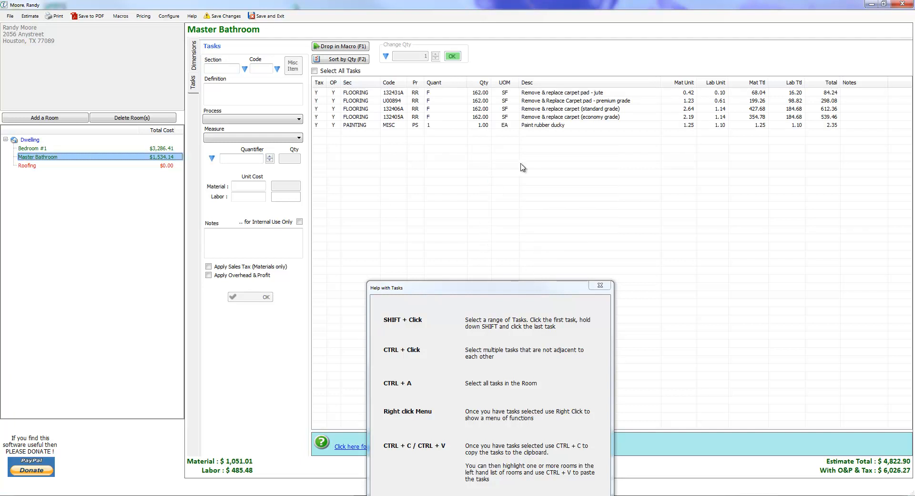
Cut the Paint rubber ducky task from the Master Bathroom and paste it into the Roofing room
click(534, 126)
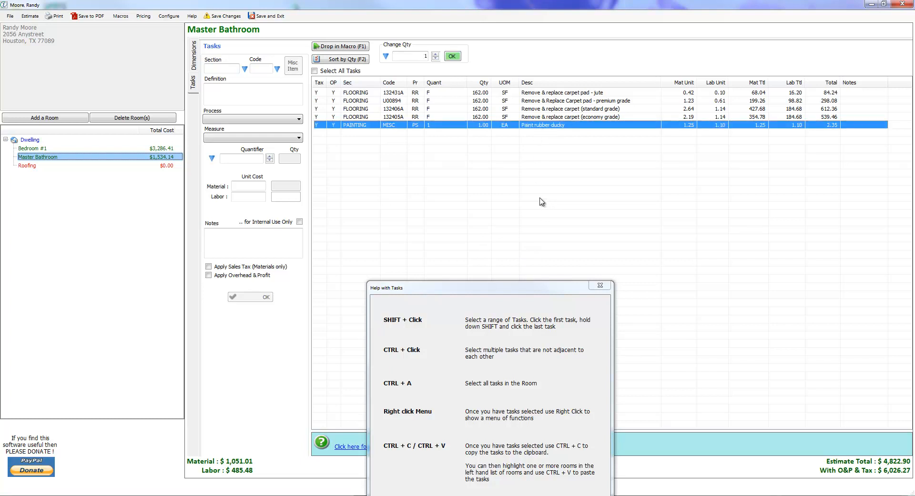
key(Delete)
click(90, 166)
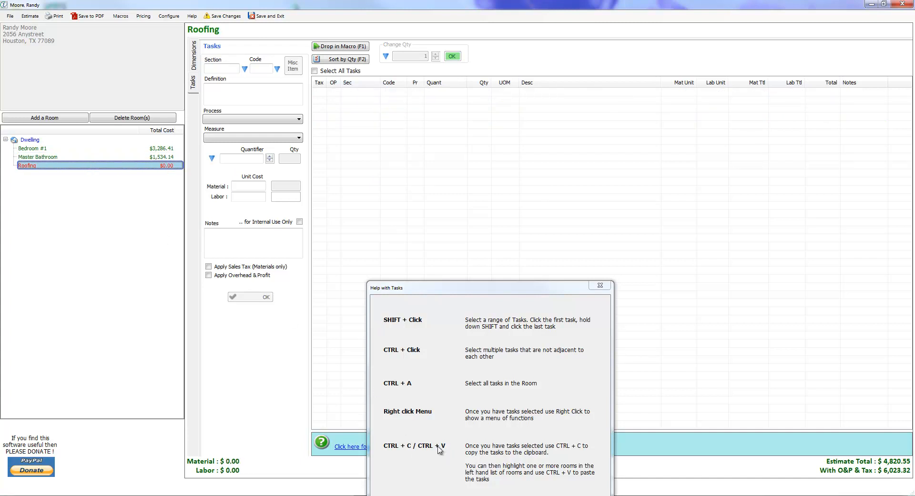
click(535, 146)
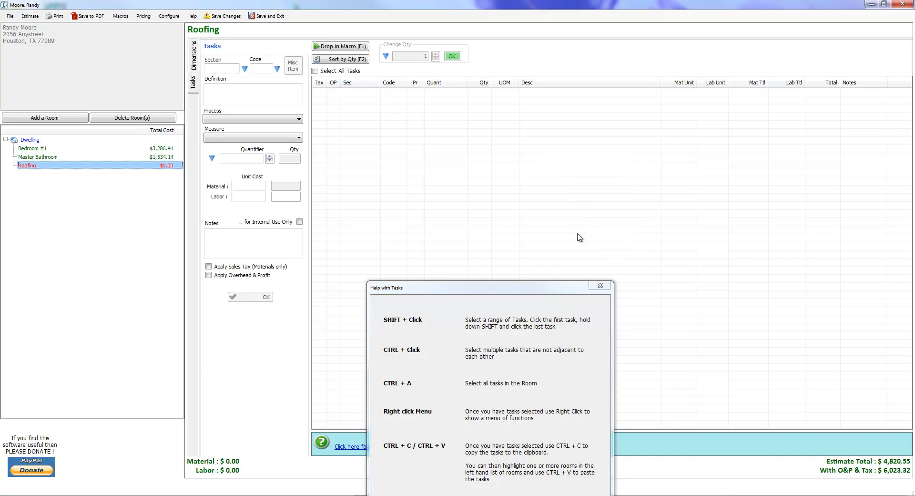
key(ctrl+v)
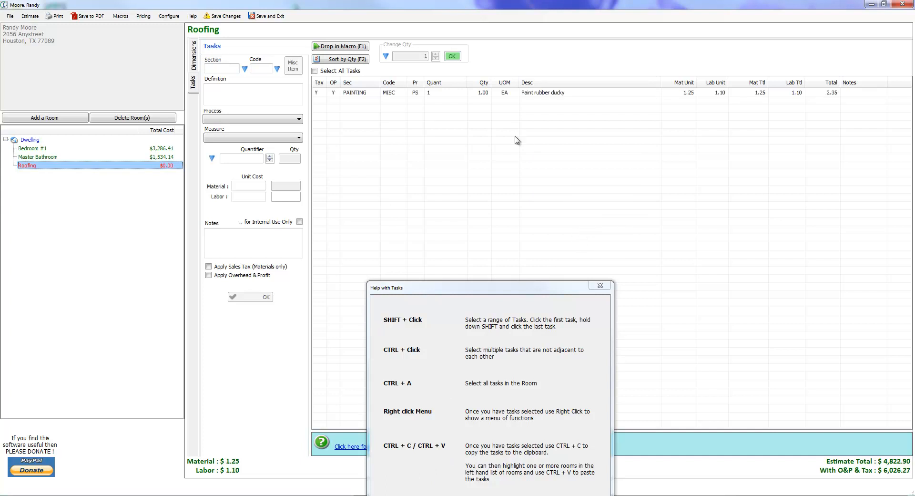
Copy the Paint rubber ducky task from Roofing into the Master Bathroom and compare the task lists of both rooms
click(550, 93)
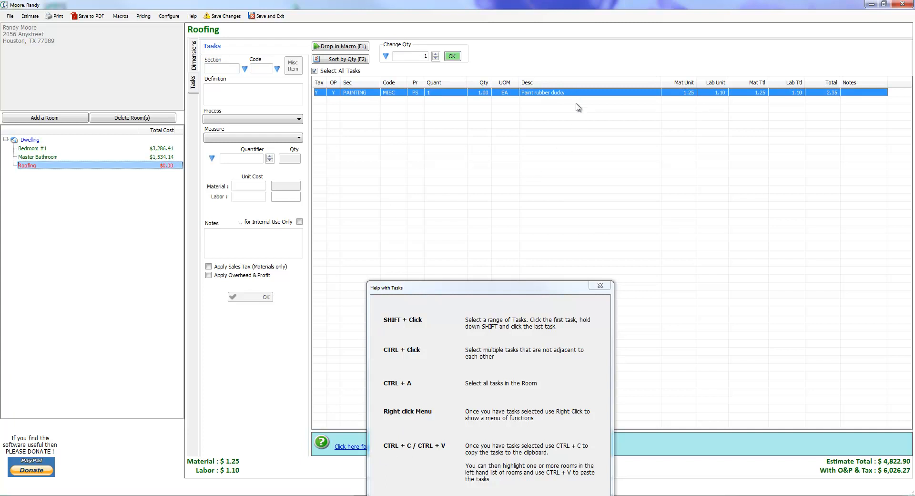
click(105, 158)
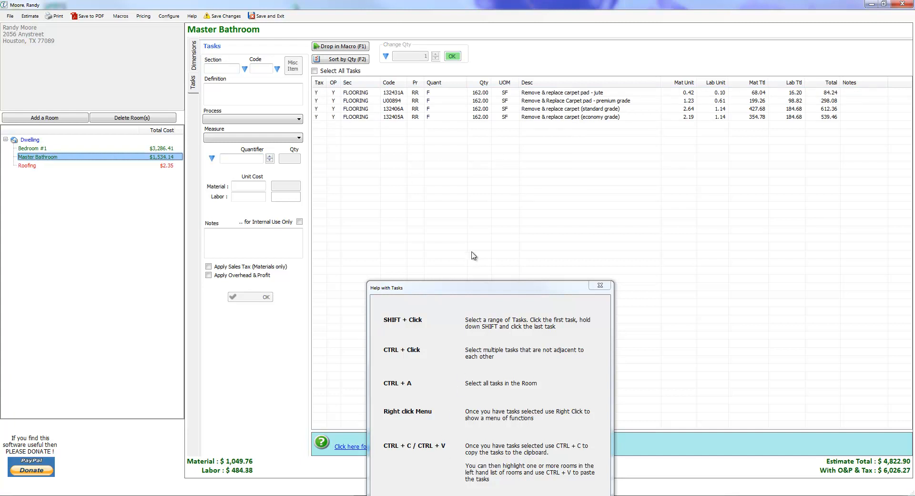
key(ctrl+v)
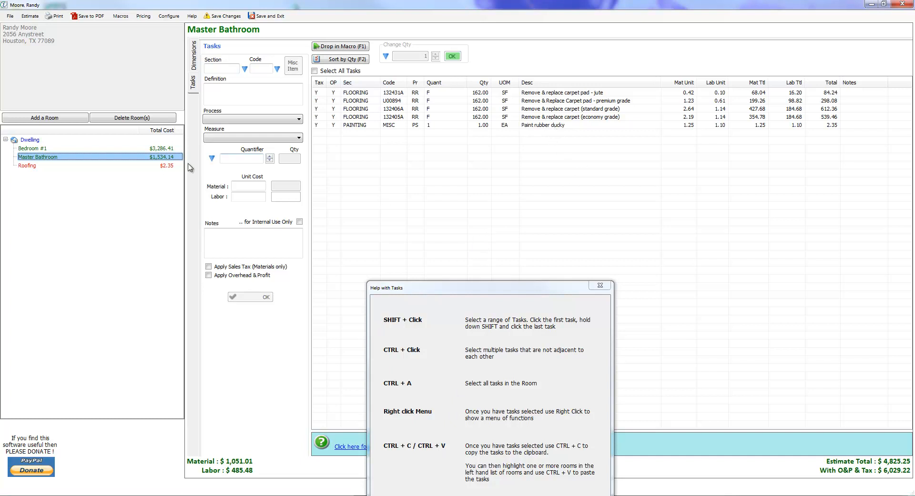
click(127, 166)
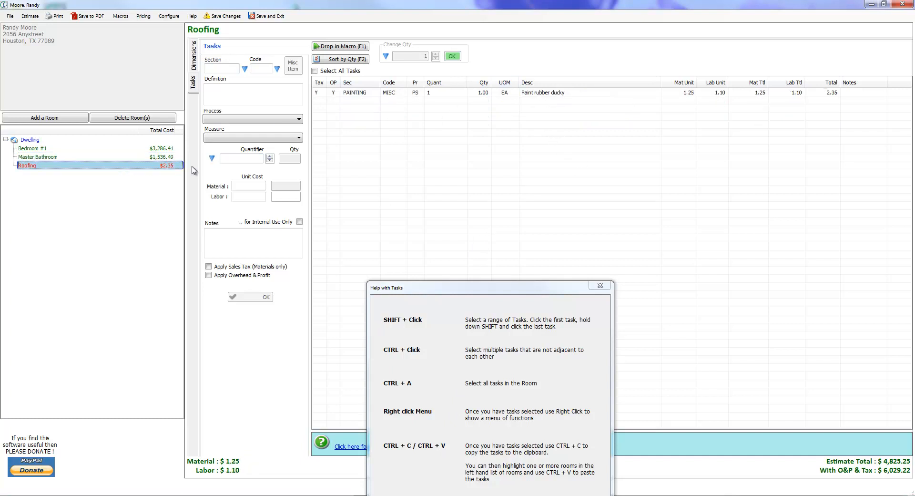
click(147, 157)
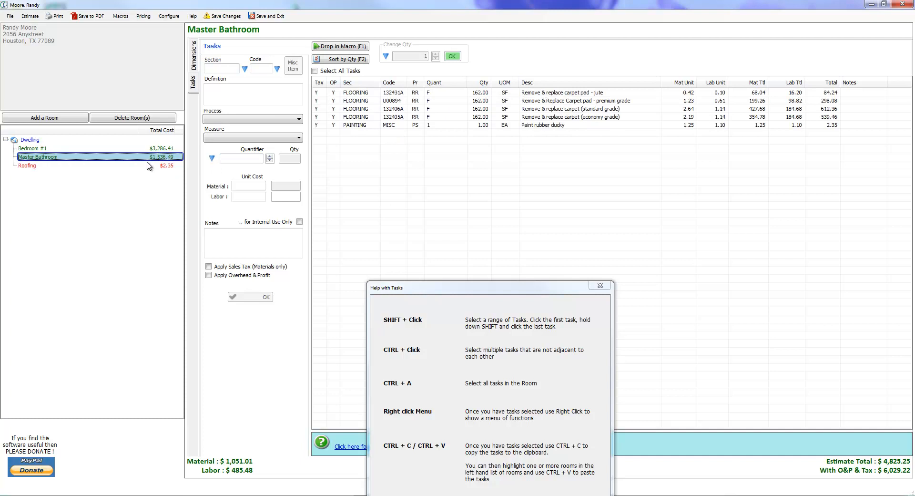
Cut all tasks from the Master Bathroom and paste them into the Roofing room
click(537, 95)
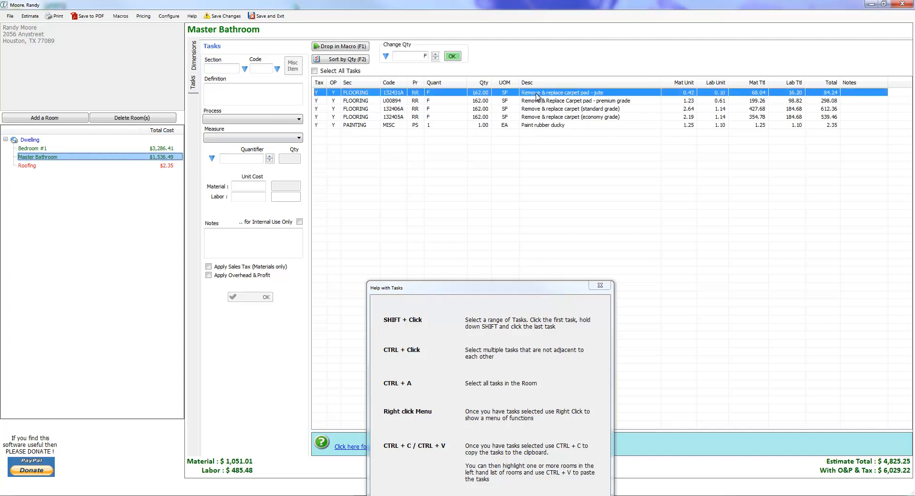
key(ctrl+a)
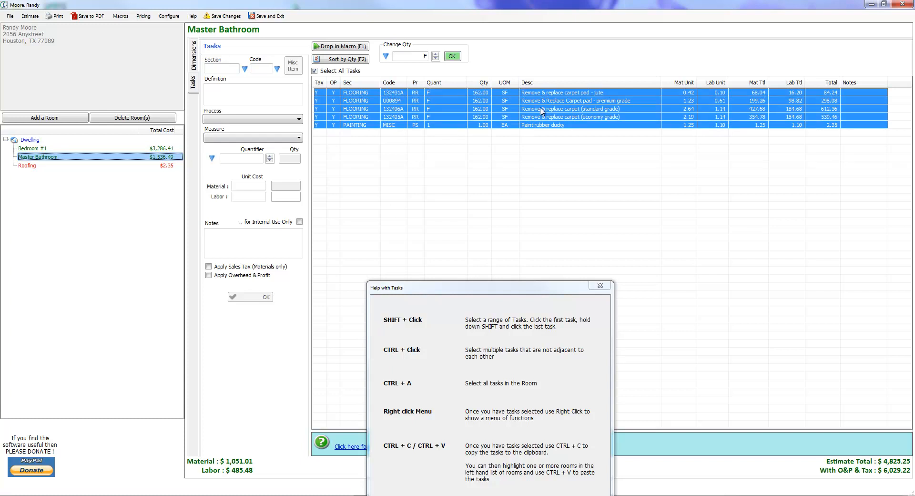
key(Delete)
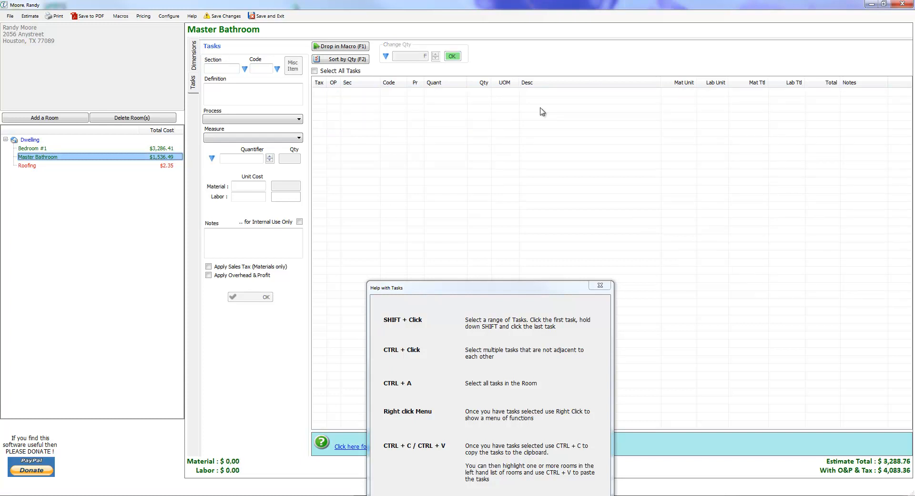
click(142, 165)
click(491, 152)
key(ctrl+v)
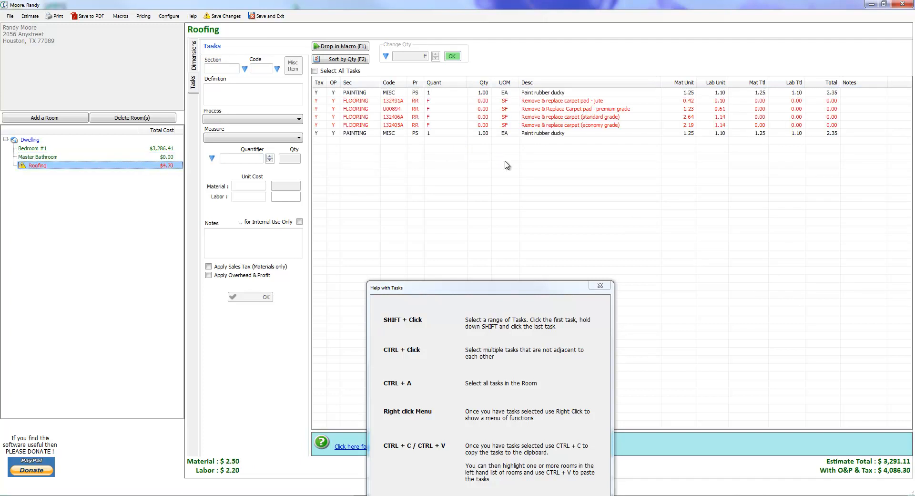
Move both Paint rubber ducky tasks, the jute carpet pad task and the standard grade carpet task from Roofing to the Master Bathroom
click(546, 134)
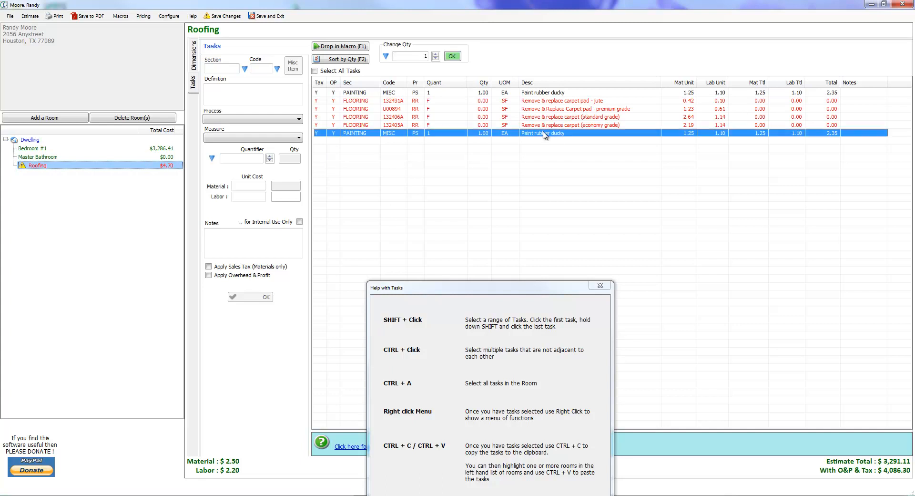
ctrl+click(552, 117)
ctrl+click(550, 101)
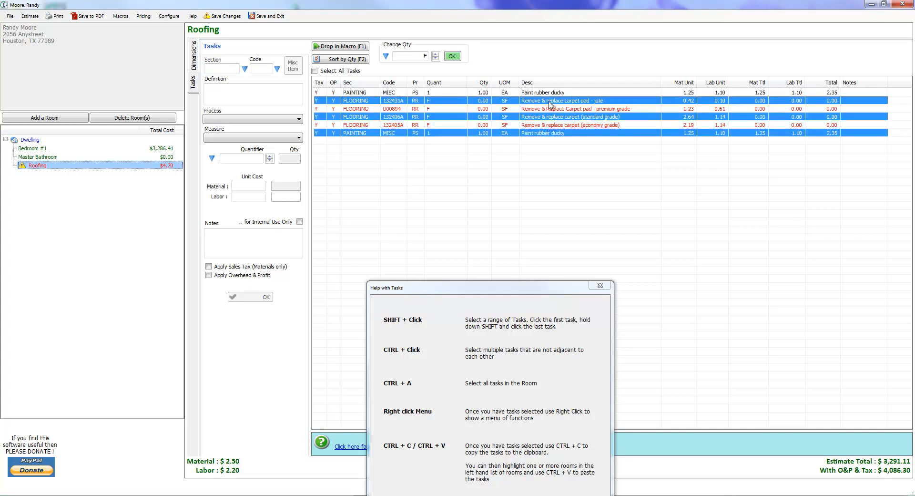
ctrl+click(553, 93)
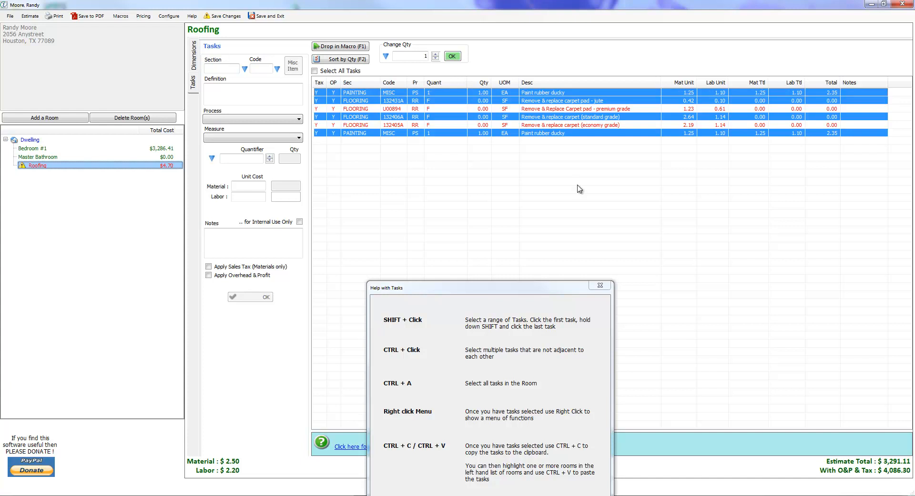
key(Delete)
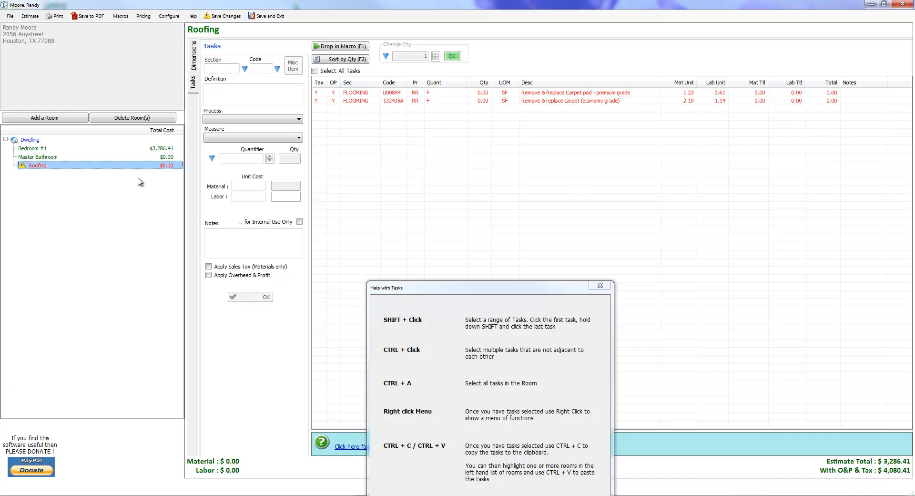
click(143, 157)
key(ctrl+v)
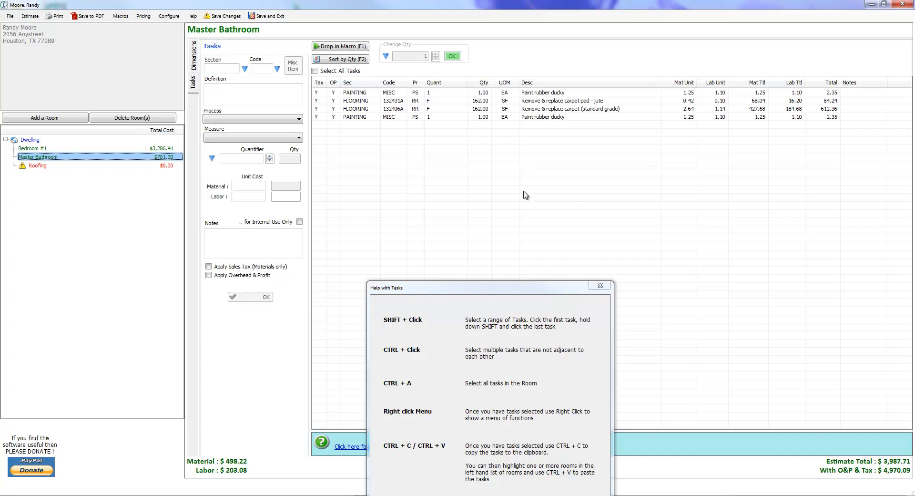
Copy both Paint rubber ducky tasks and the standard grade carpet task from the Master Bathroom into Roofing
click(544, 93)
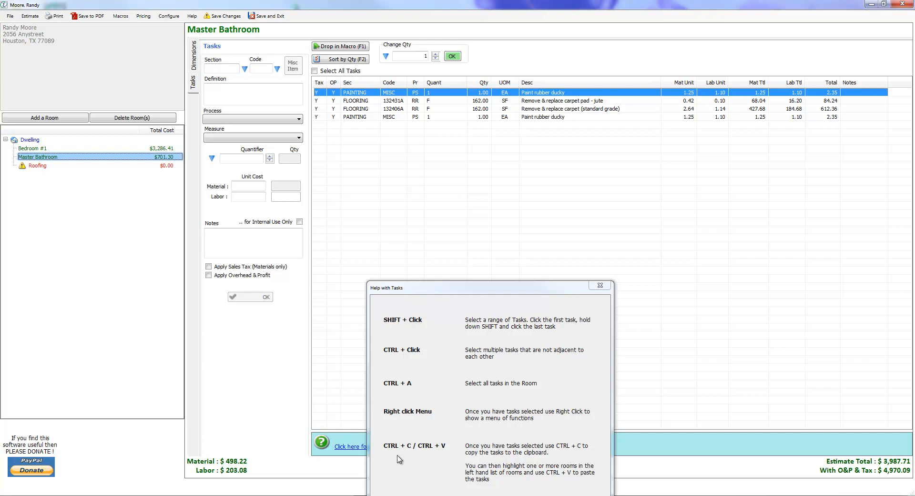
ctrl+click(533, 109)
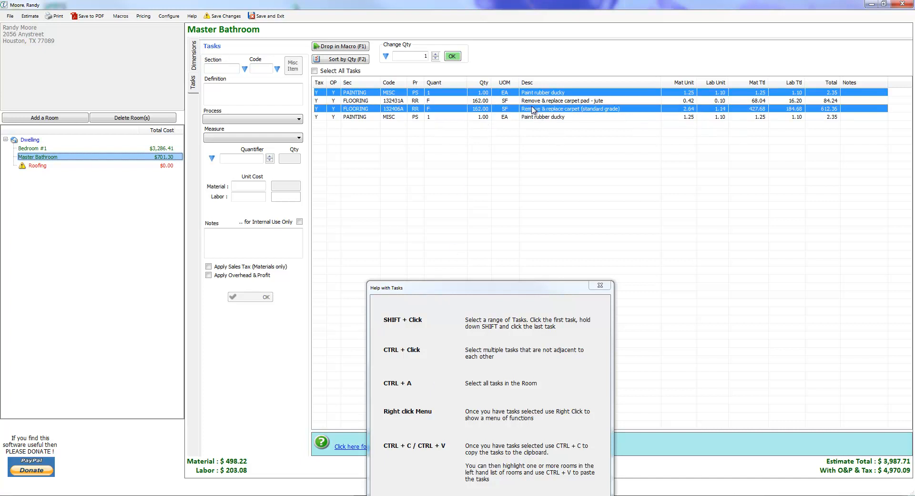
ctrl+click(537, 118)
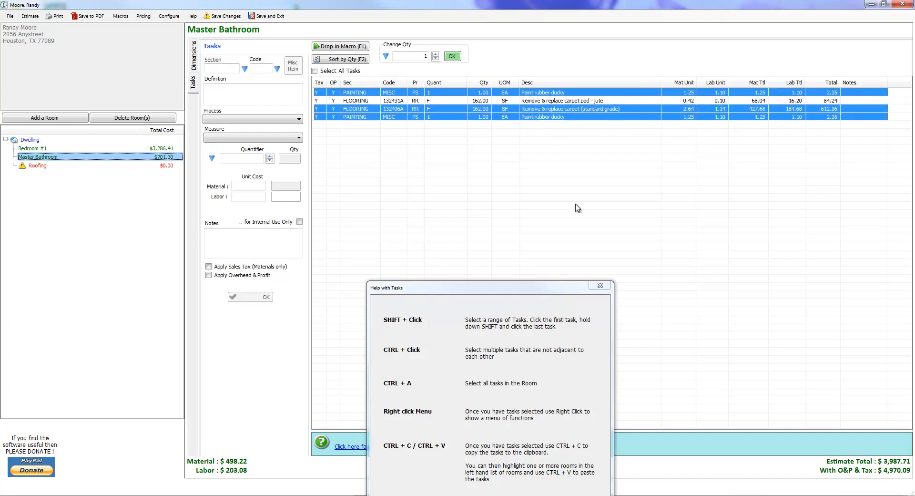
click(132, 166)
click(505, 181)
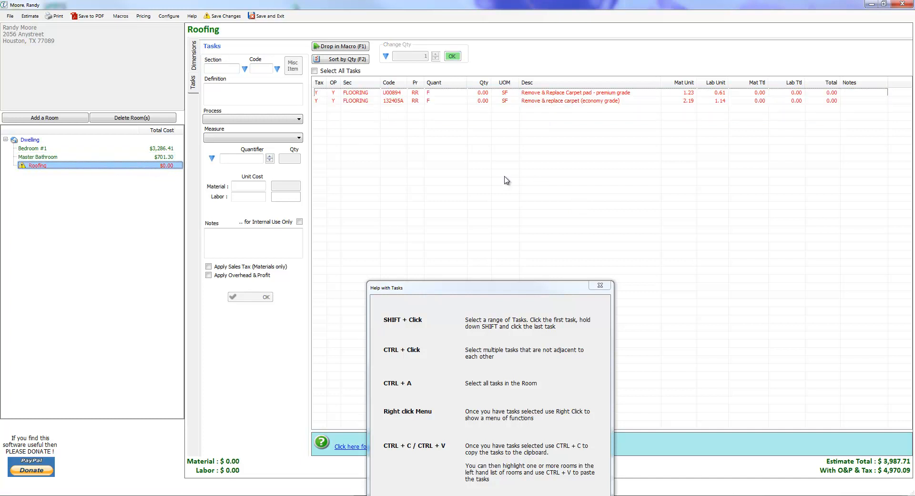
key(ctrl+v)
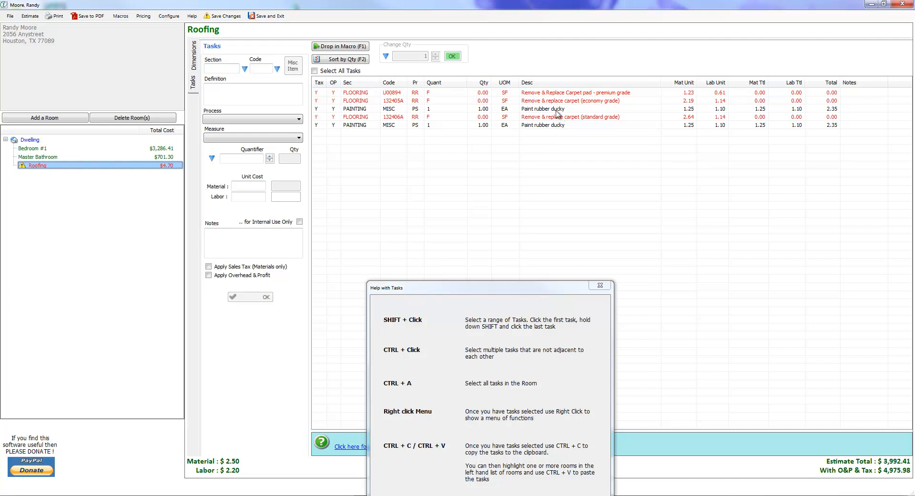
Copy the range of Bedroom #1 tasks from Remove carpet pad through Paint ceiling into the Master Bathroom
click(85, 156)
click(95, 148)
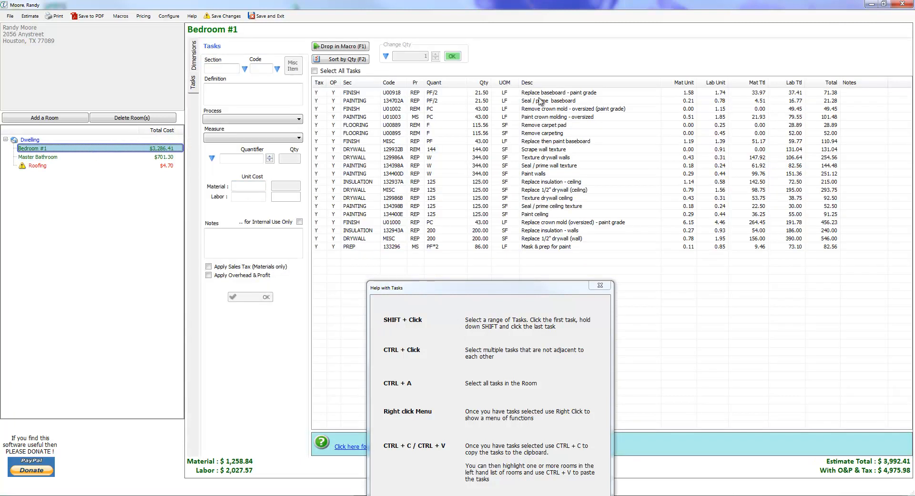
click(537, 126)
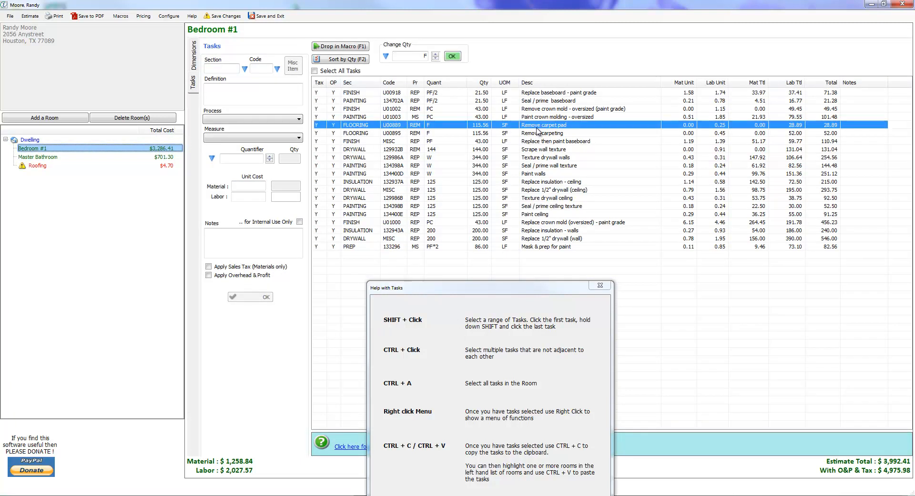
shift+click(537, 217)
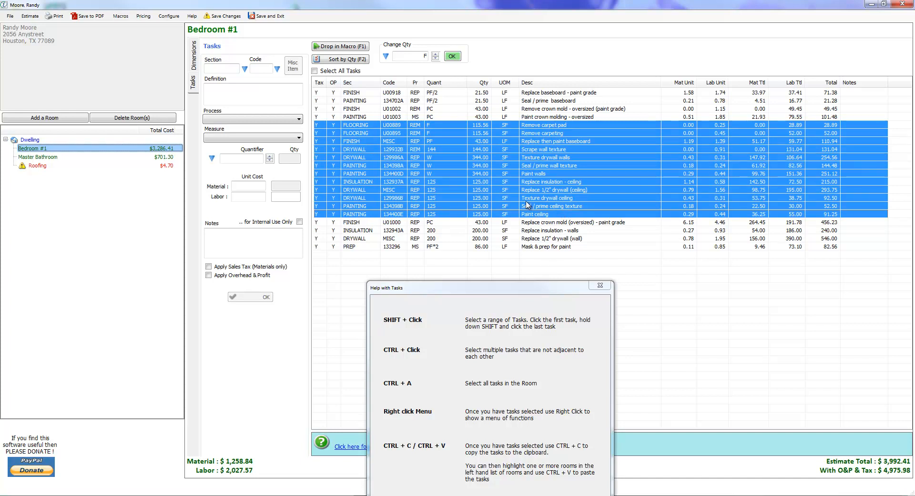
click(110, 158)
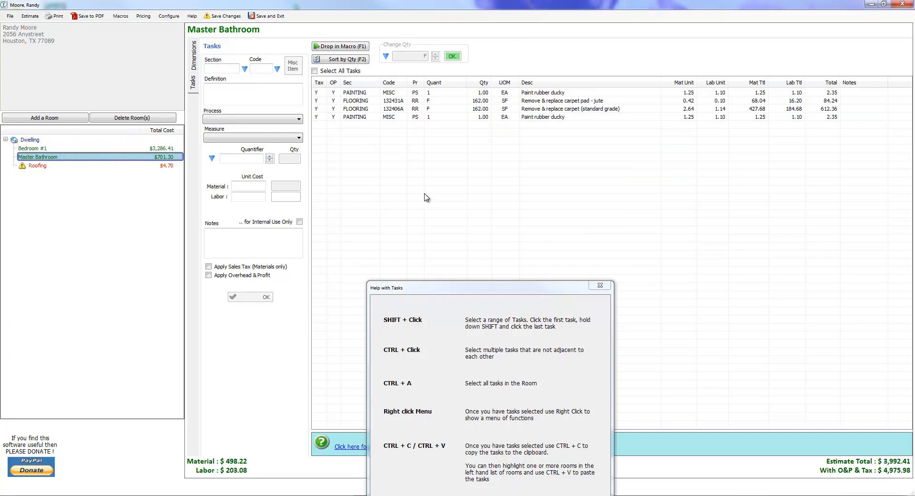
key(ctrl+v)
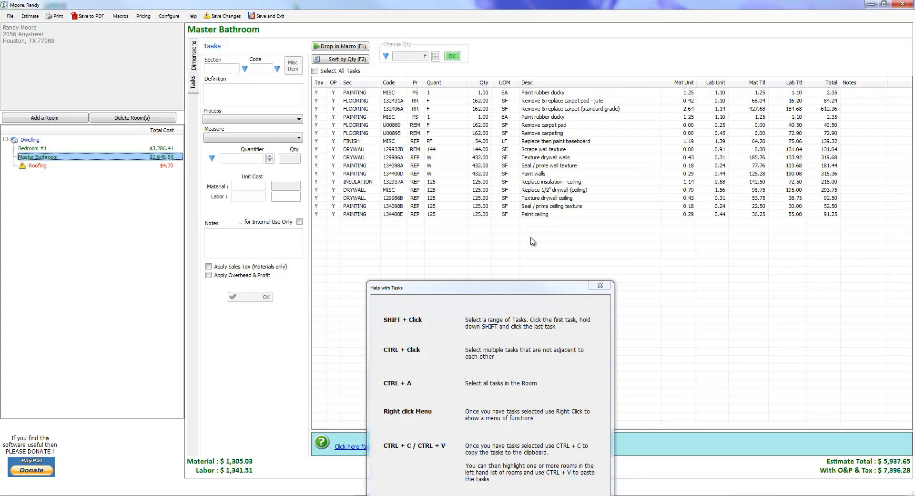
Paste the copied range of Bedroom #1 tasks into the Roofing room as well
click(125, 166)
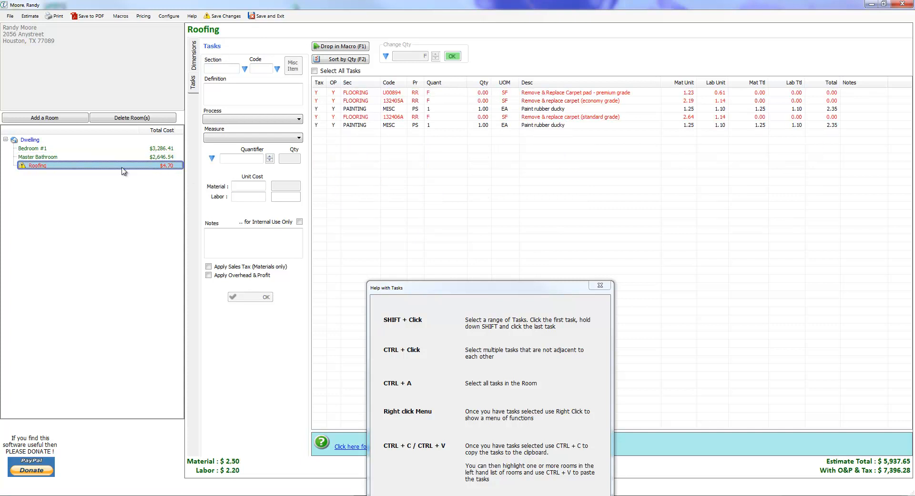
right_click(506, 163)
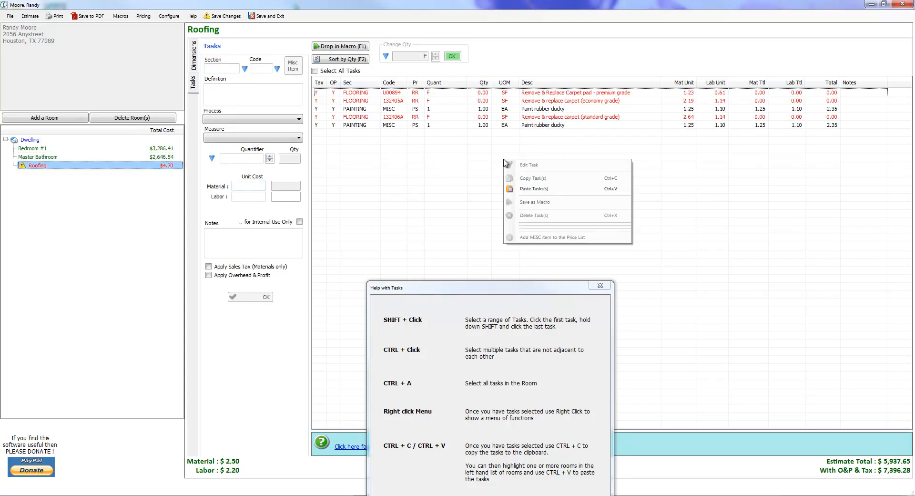
click(531, 189)
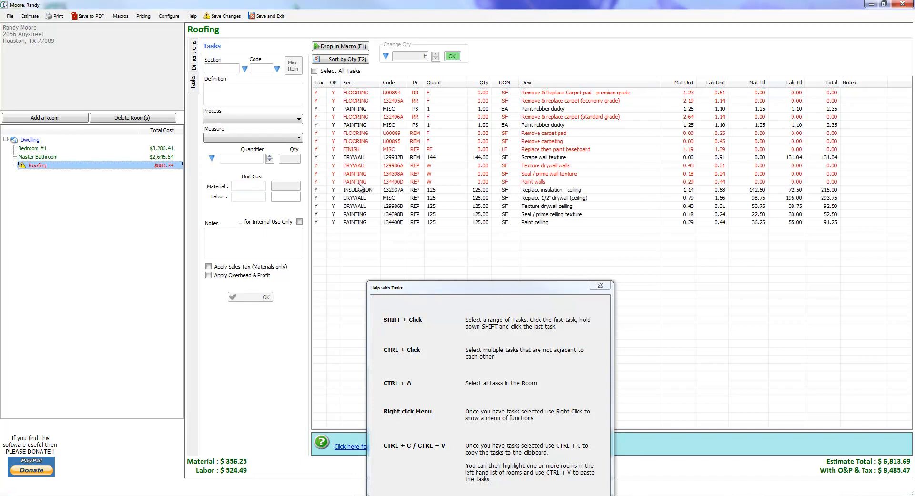
Cut the Master Bathroom tasks from Remove & replace carpet (standard grade) through Replace insulation - ceiling, excluding Remove carpet pad and Replace then paint baseboard
click(120, 158)
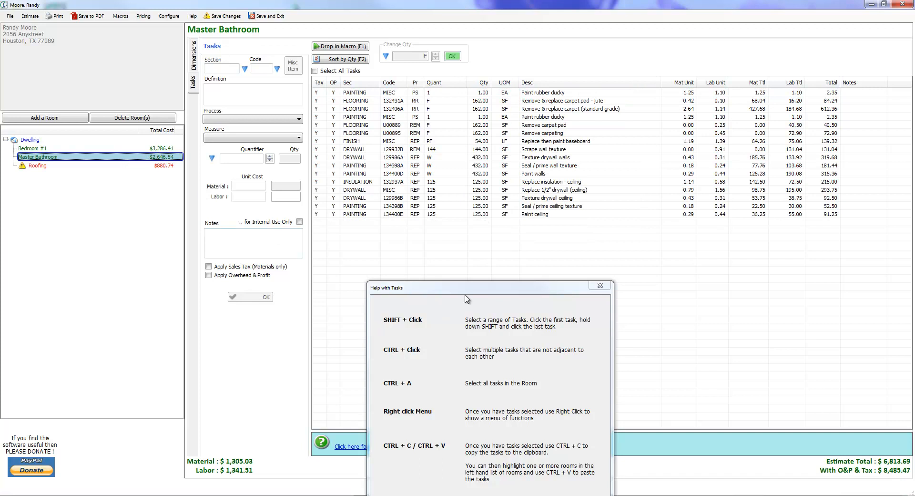
drag(468, 293, 437, 249)
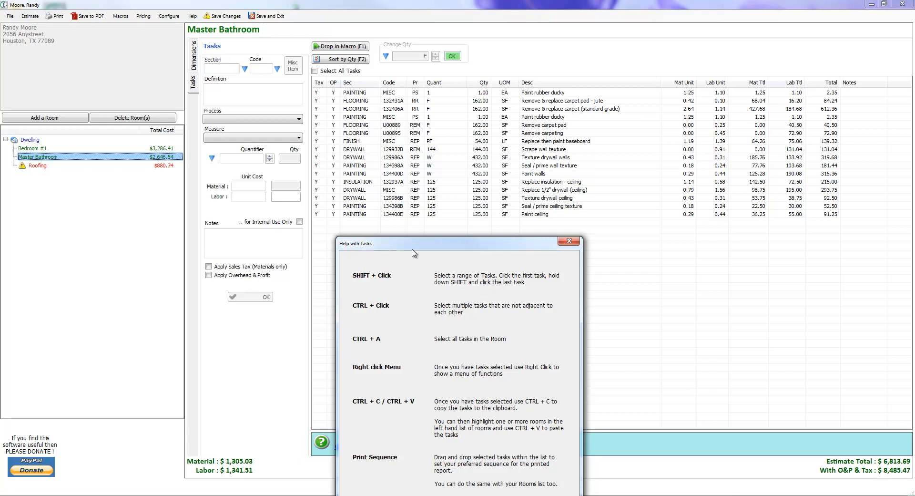
drag(413, 250, 120, 140)
click(550, 109)
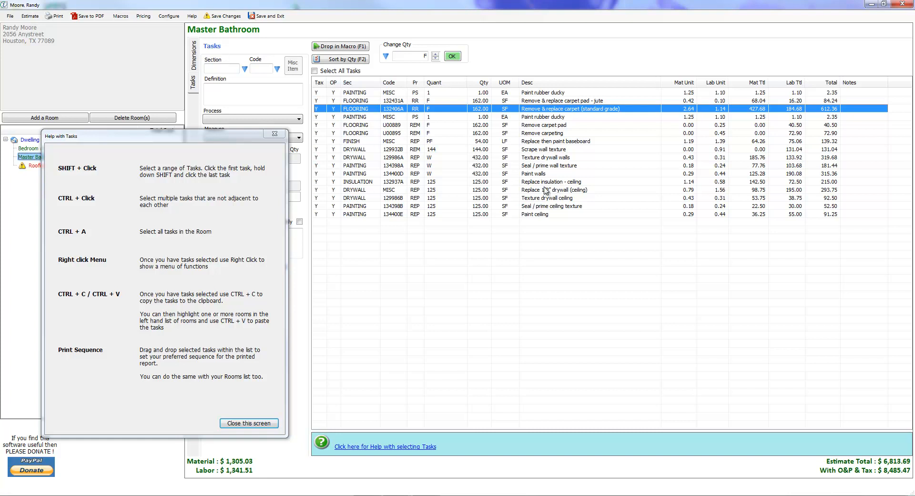
shift+click(545, 182)
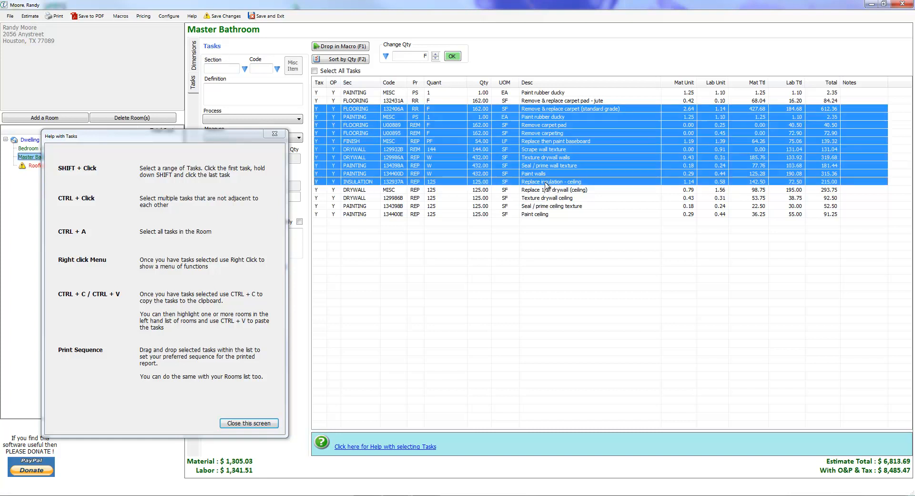
ctrl+click(545, 142)
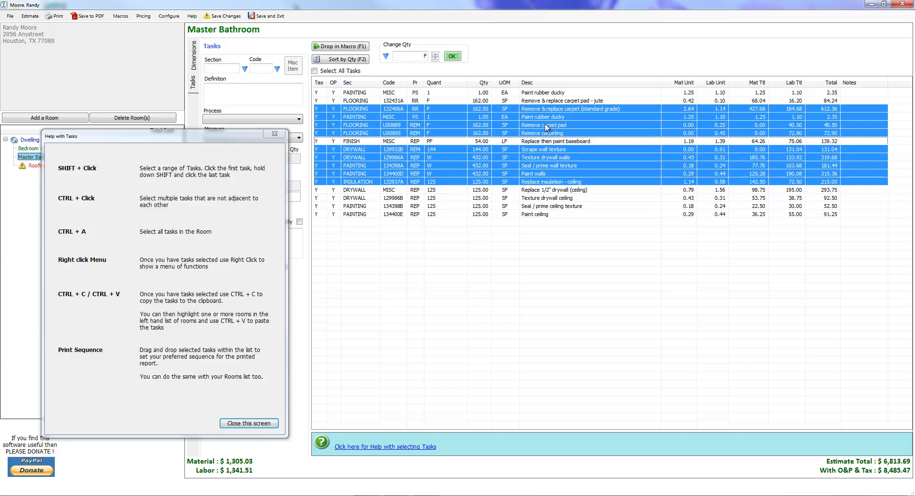
ctrl+click(548, 125)
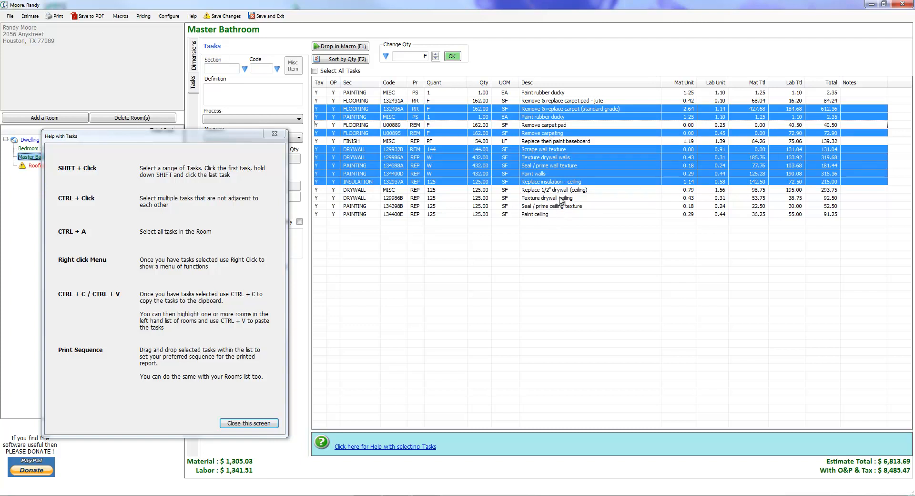
key(Delete)
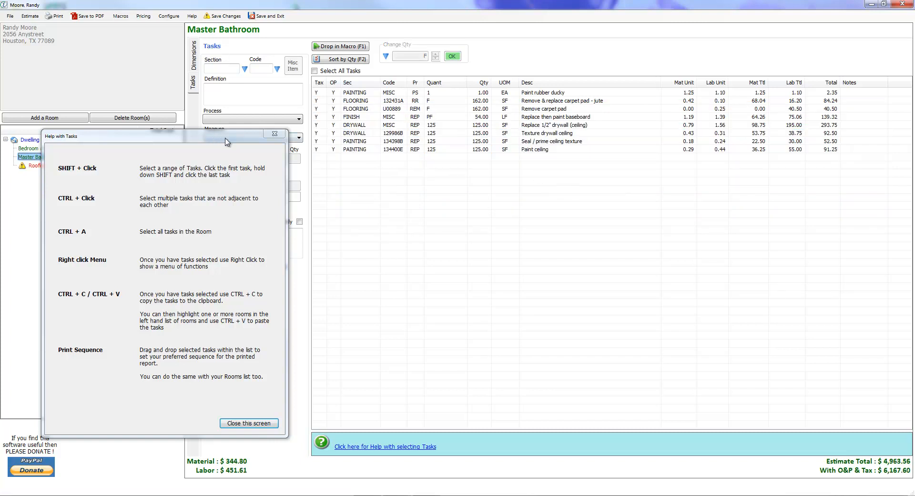
Paste the tasks cut from the Master Bathroom into the Roofing room
drag(210, 135, 576, 176)
click(82, 167)
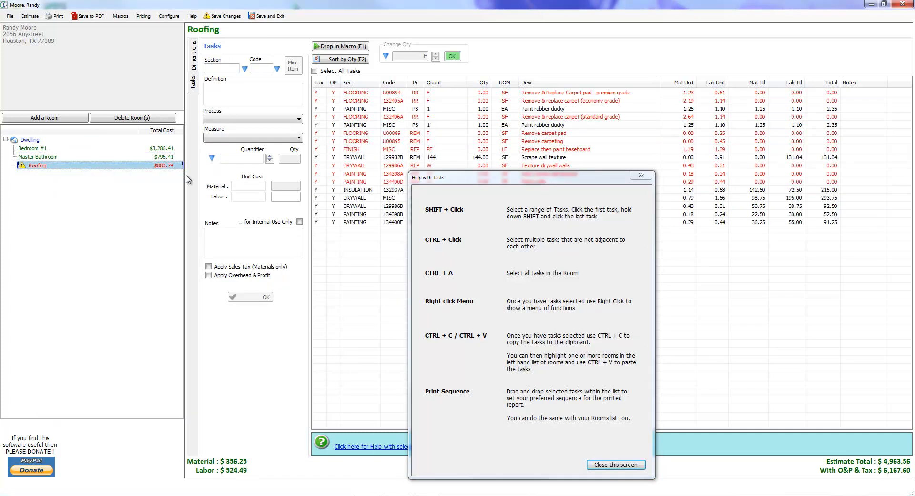
right_click(708, 303)
click(738, 336)
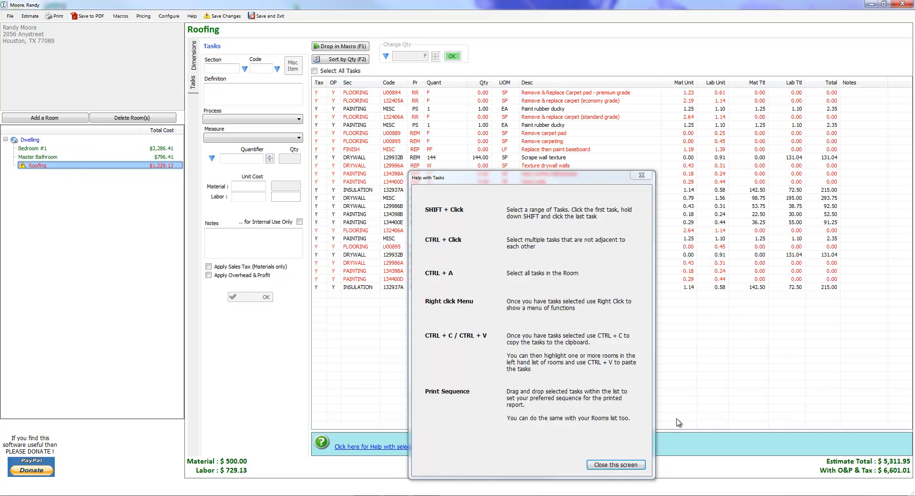
Close the Help with Tasks window and select the first Remove carpeting task in the Roofing room
drag(589, 180, 427, 105)
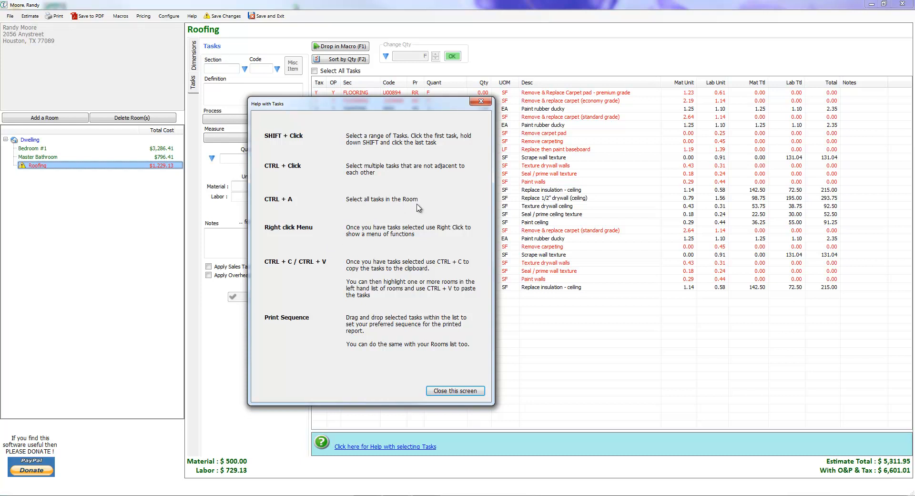
click(481, 101)
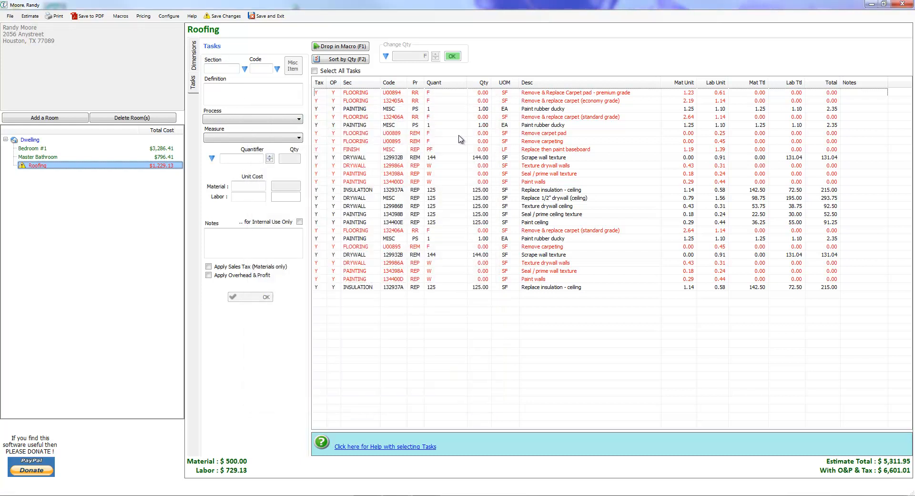
click(541, 141)
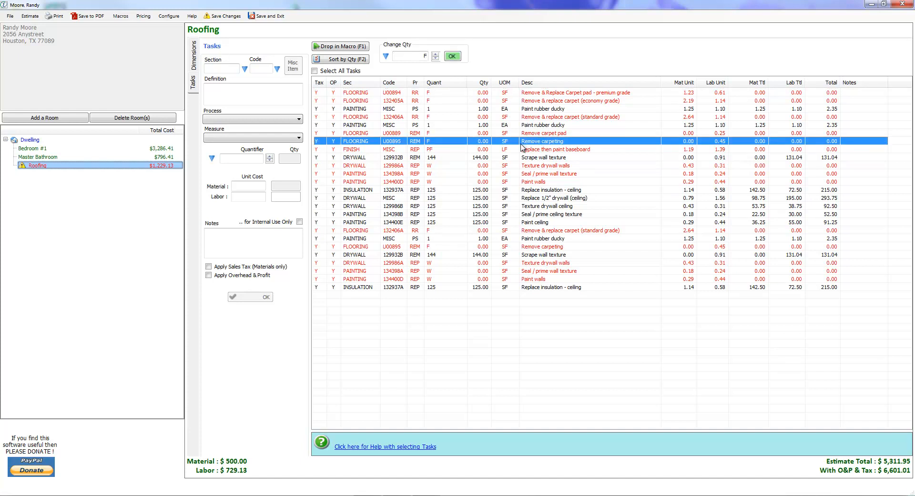